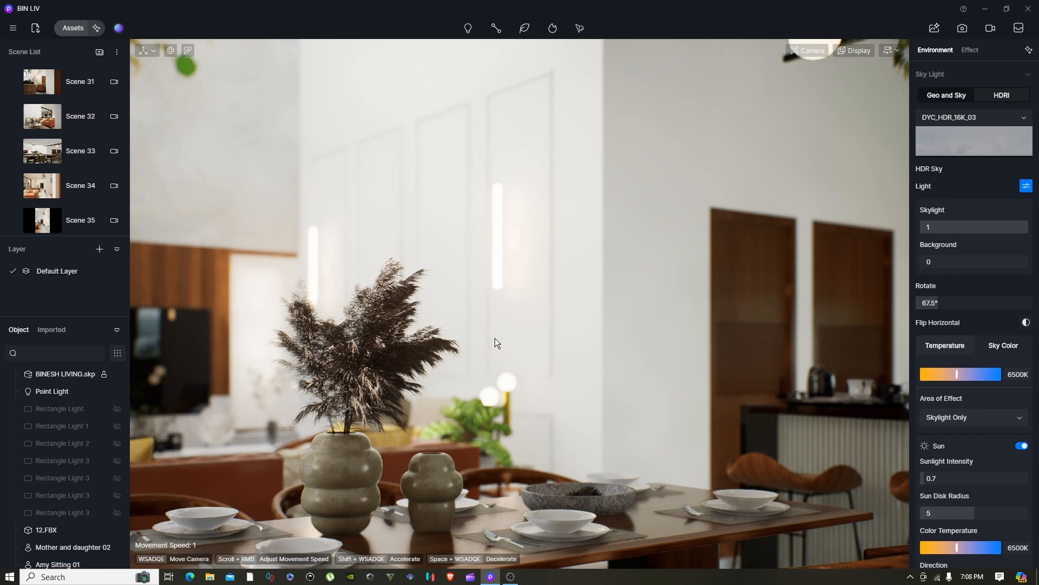
- Examine the living room's TV wall and sofa, and the dining table and kitchen counter, from several camera positions
right_click_drag(502, 307, 418, 320)
key("w")
key("w")
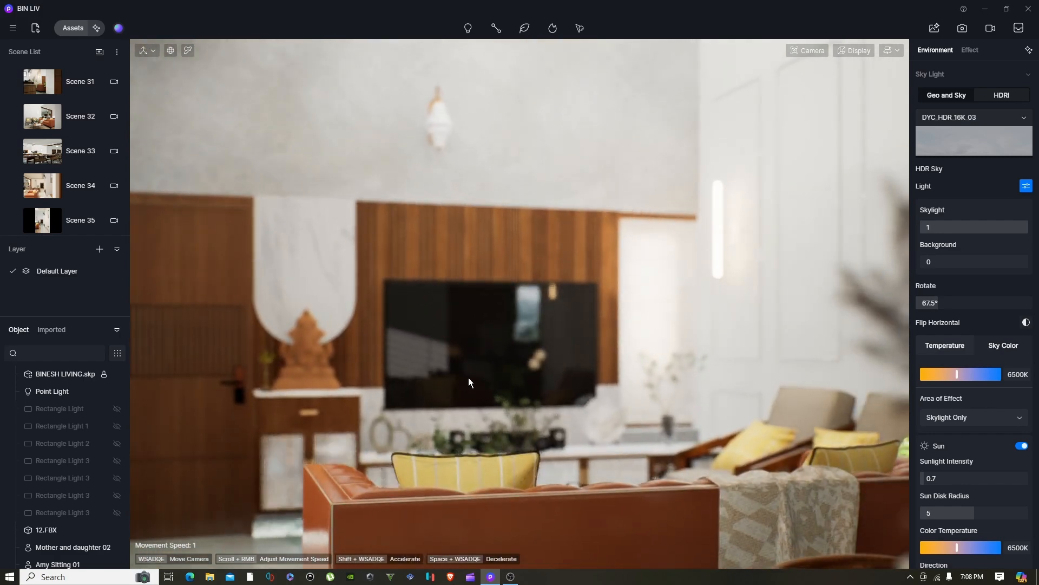
right_click_drag(467, 379, 491, 378)
key("a")
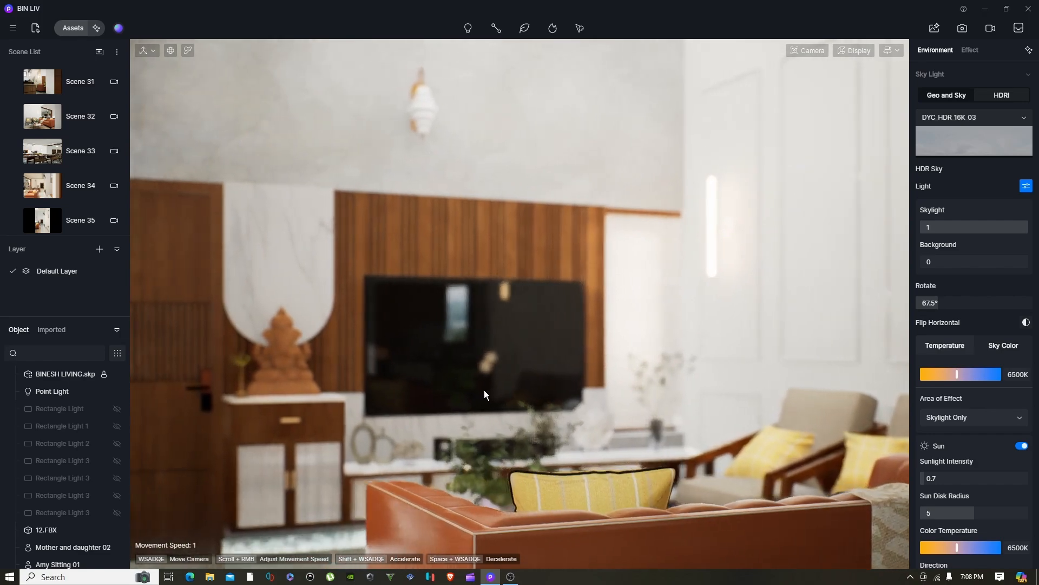
key("w")
right_click_drag(519, 413, 582, 414)
key("s")
key("d")
key("s")
key("d")
key("w")
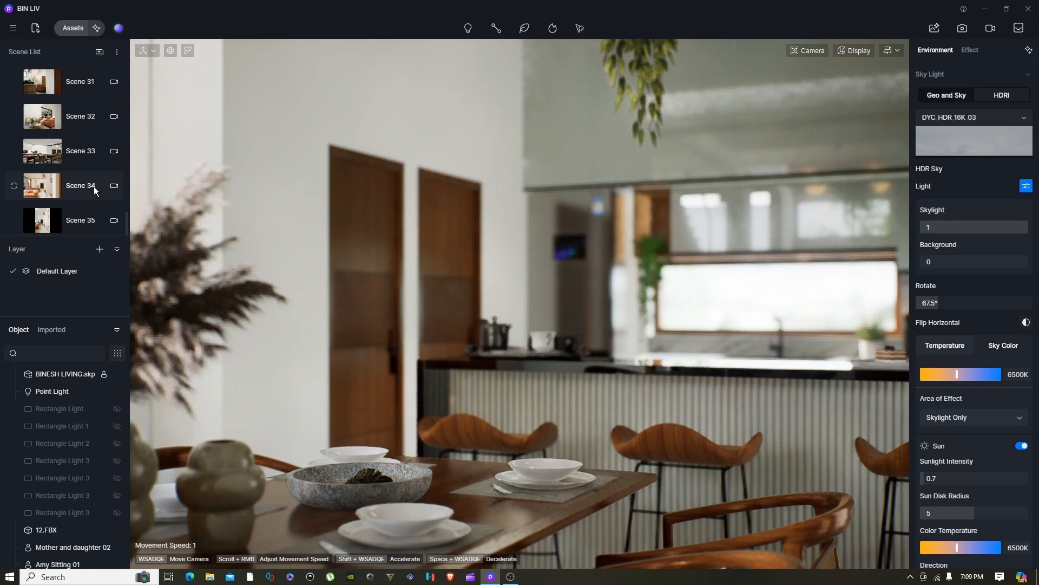
- View the saved Scene 34 and Scene 32, finishing on Scene 23
left_click(93, 187)
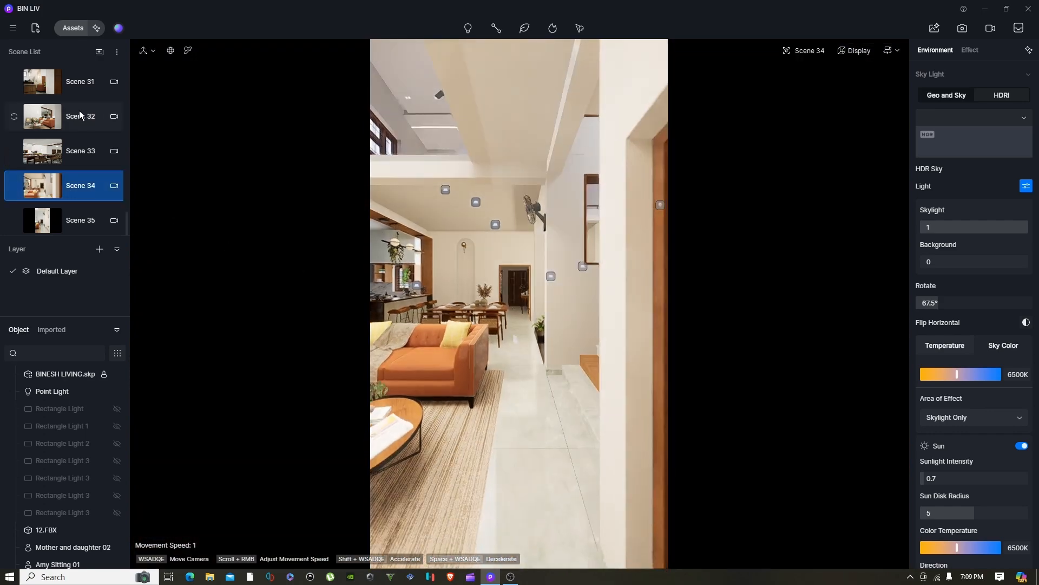
left_click(80, 115)
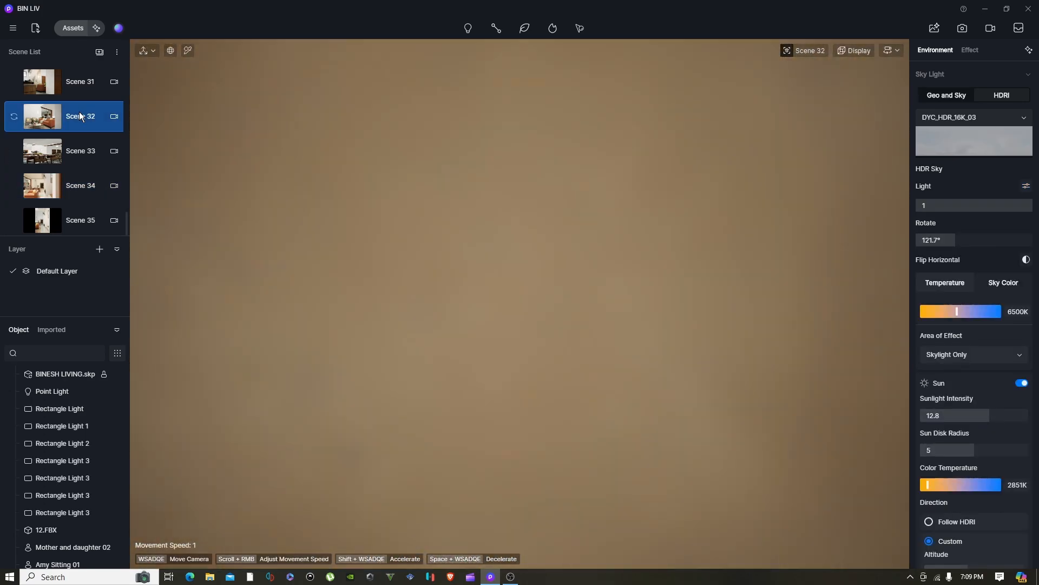
scroll(55, 135, "up", 10)
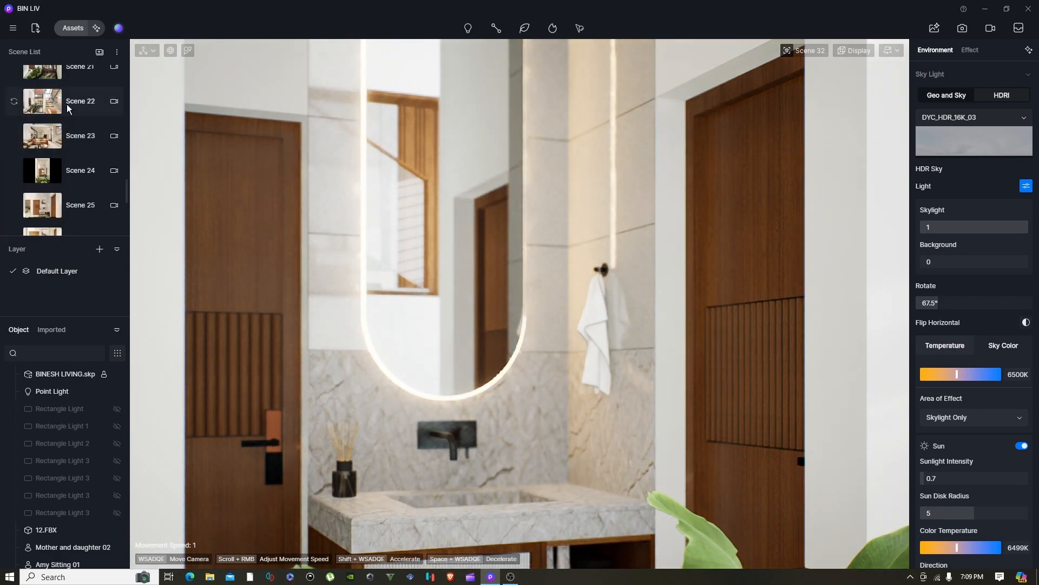
left_click(63, 136)
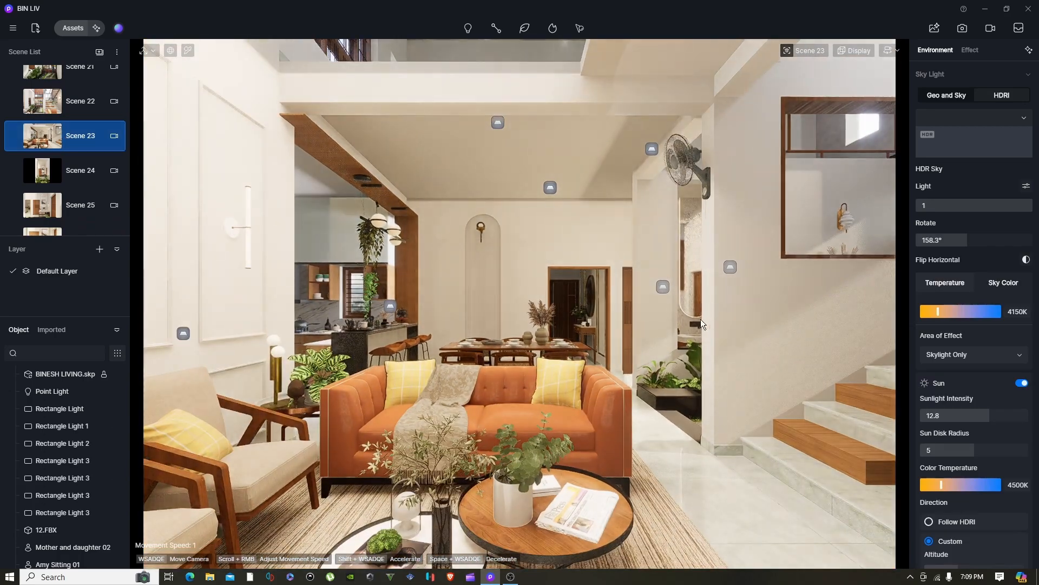
- Fly from Scene 23 through the interior to inspect the TV wall, coffee tables and staircase side
right_click_drag(701, 324, 213, 310)
key("w")
right_click_drag(678, 263, 536, 223)
key("w")
right_click_drag(271, 211, 651, 405)
scroll(650, 402, "up", 5)
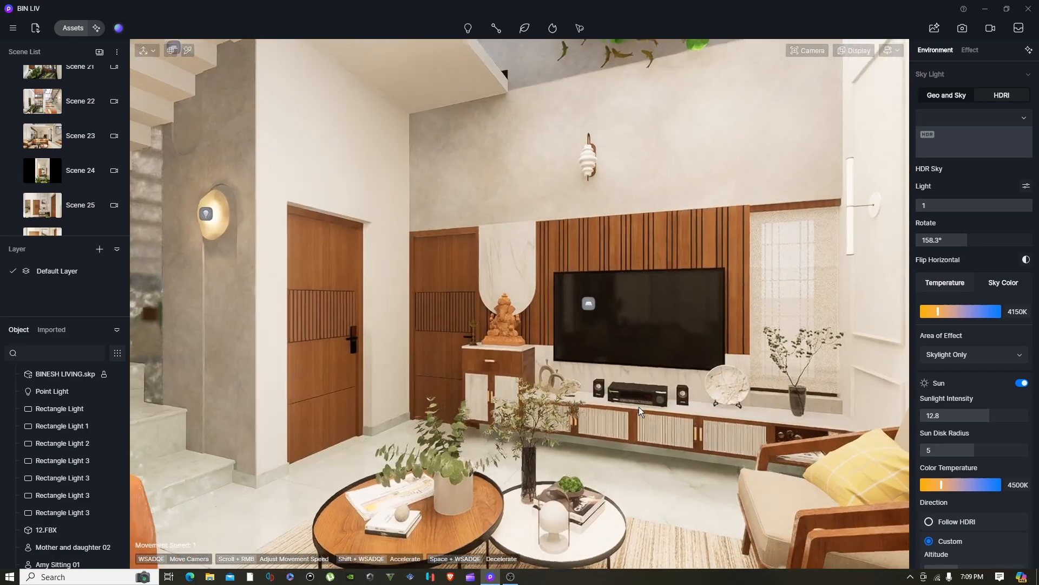
right_click_drag(812, 388, 521, 396)
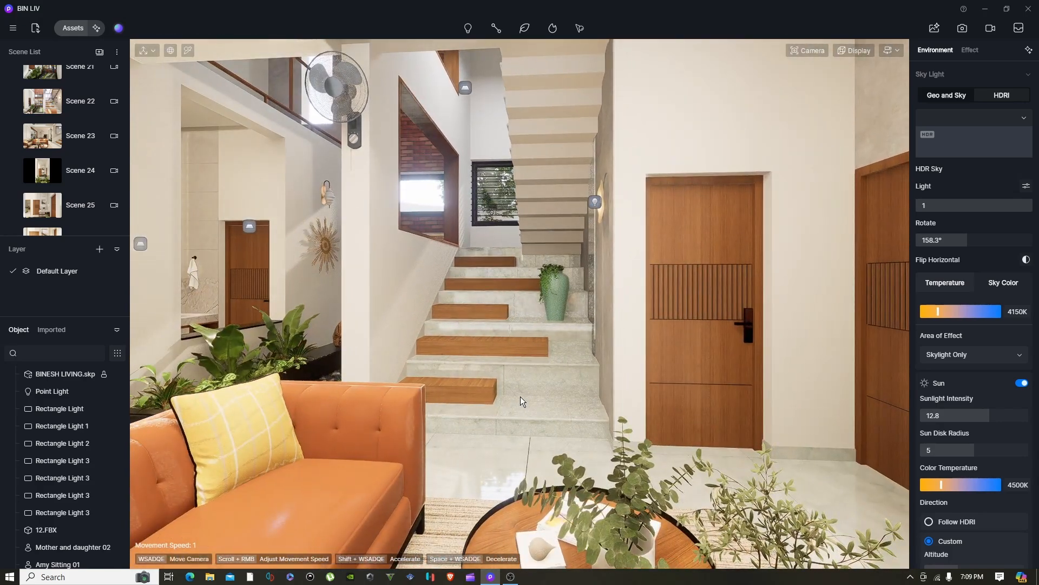
- Examine the staircase area and the rest of the interior, ending at the panelled wall behind the two armchairs
key("d")
key("w")
right_click_drag(555, 138, 547, 275)
key("s")
key("d")
key("w")
right_click_drag(504, 385, 223, 320)
key("w")
key("s")
right_click_drag(743, 438, 426, 327)
key("w")
scroll(33, 195, "down", 5)
right_click_drag(512, 423, 666, 411)
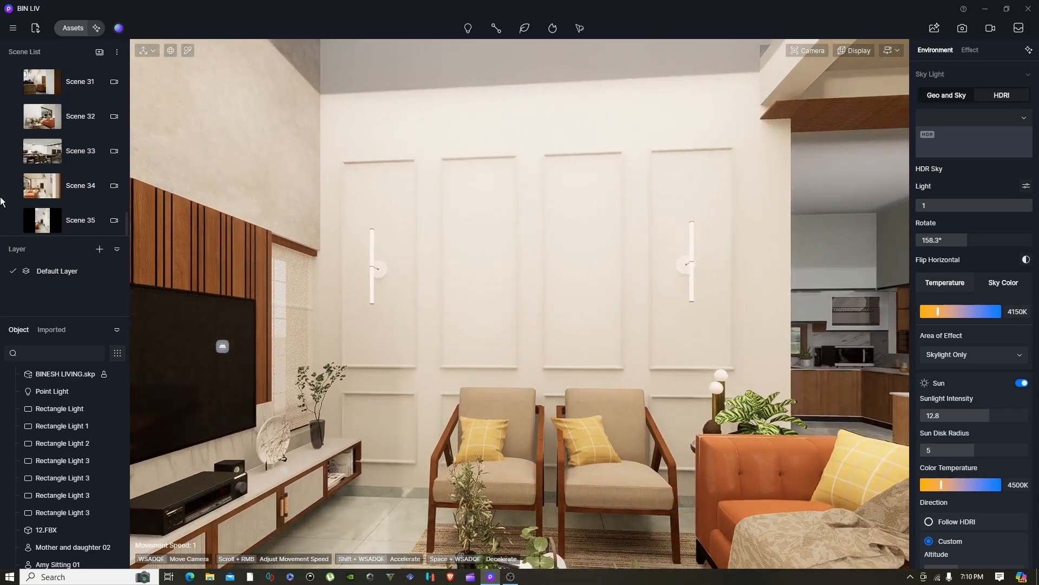
- Load the saved Scene 35 view, look around it, and restore its original framing
left_click(62, 219)
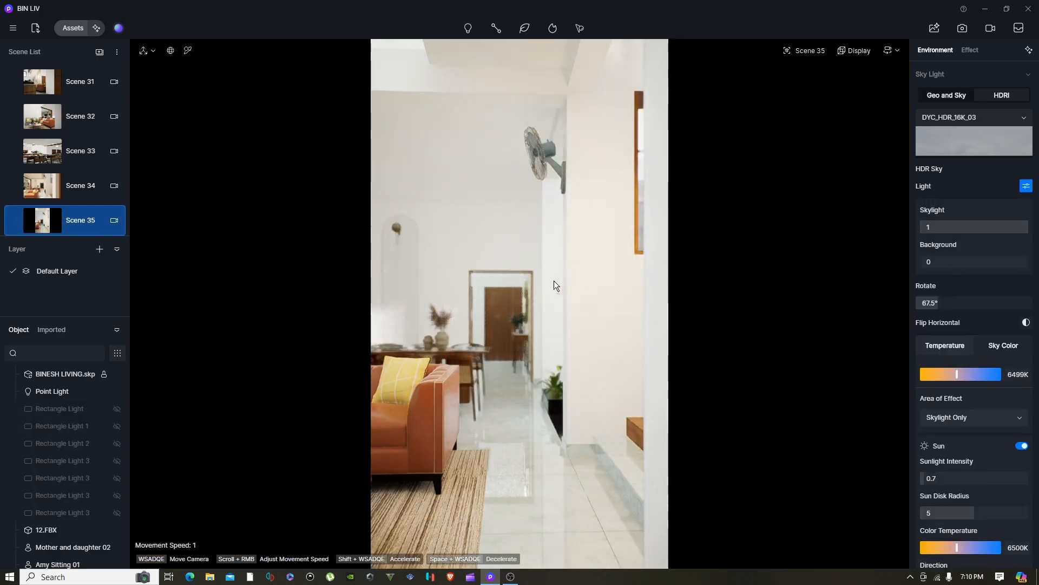
right_click_drag(674, 314, 602, 313)
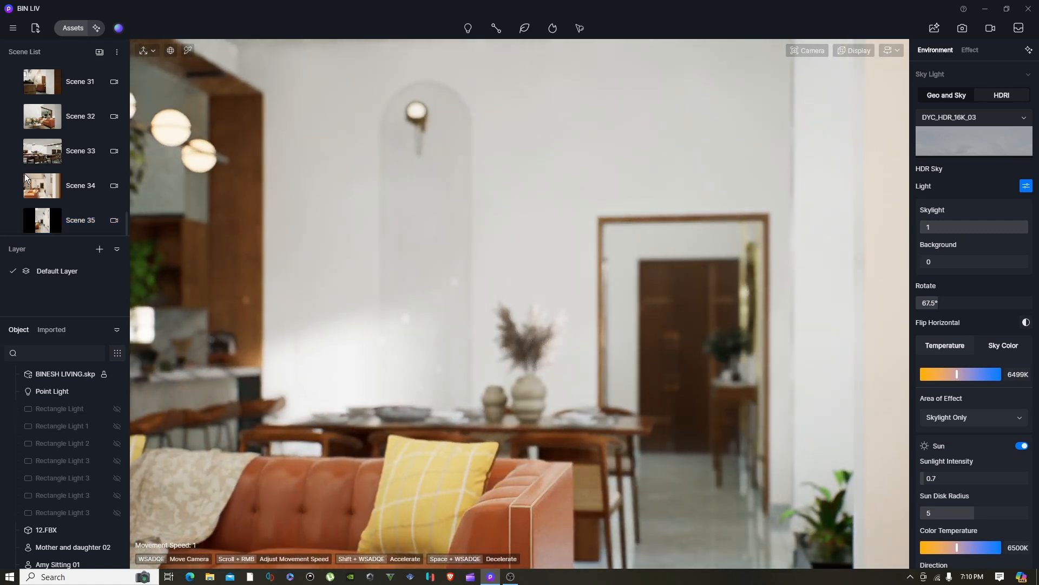
left_click(60, 214)
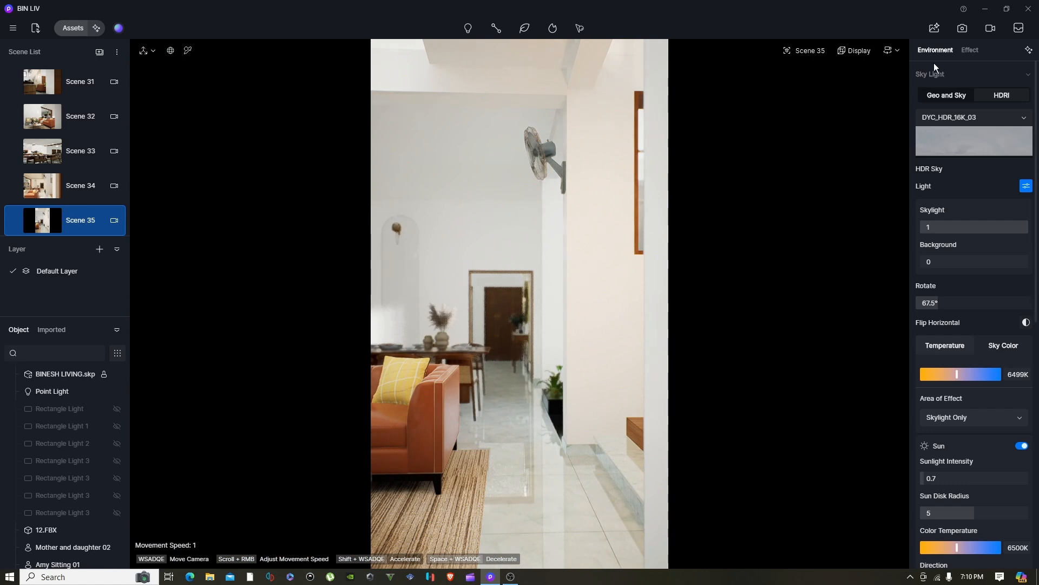
- Switch to video mode and add a new empty clip
left_click(991, 28)
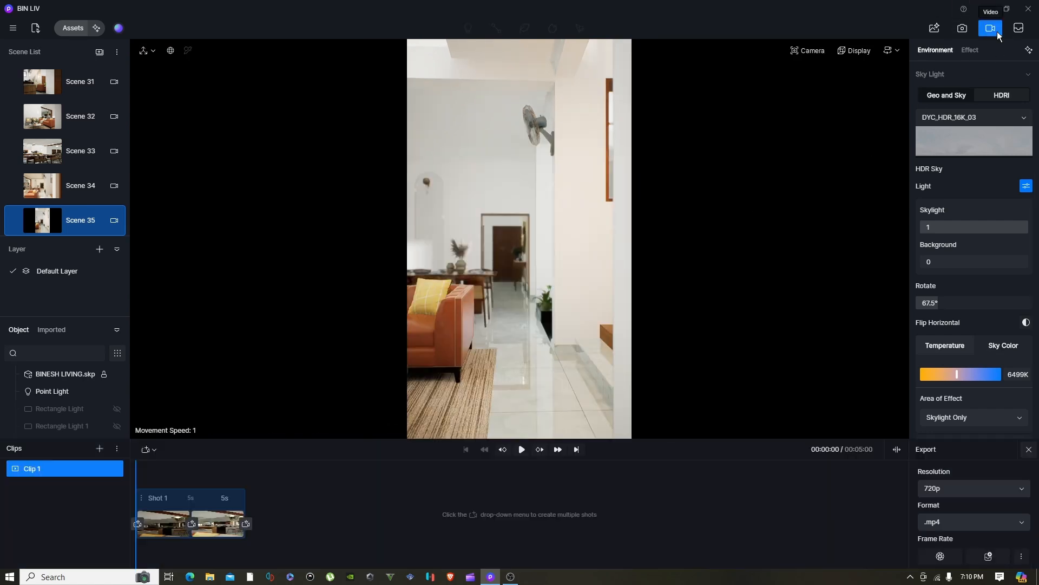
left_click(96, 452)
left_click(50, 485)
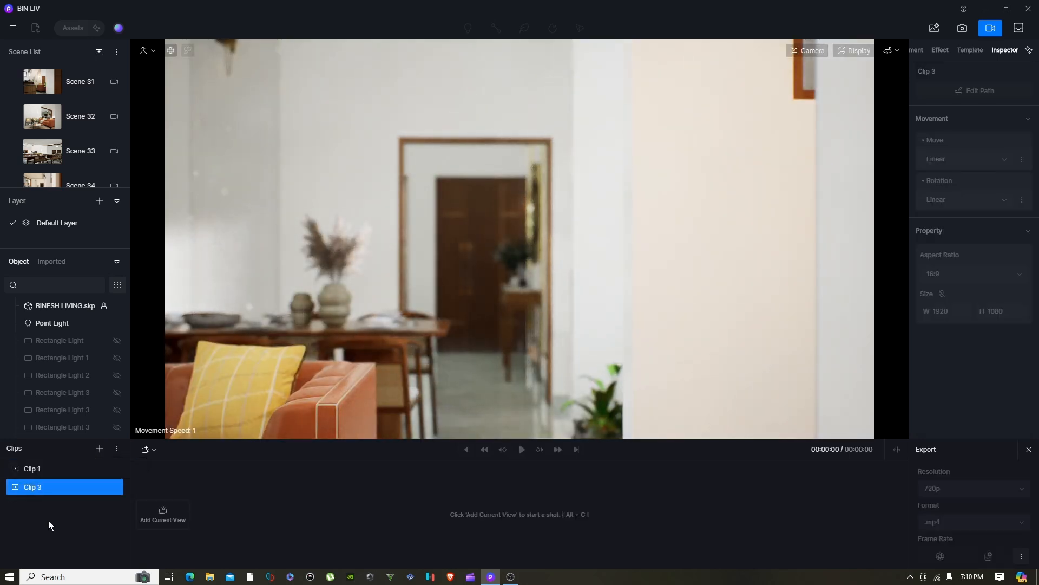
- Load Scene 35 and add its current view as the first shot of the new clip
scroll(69, 170, "down", 1)
left_click(68, 170)
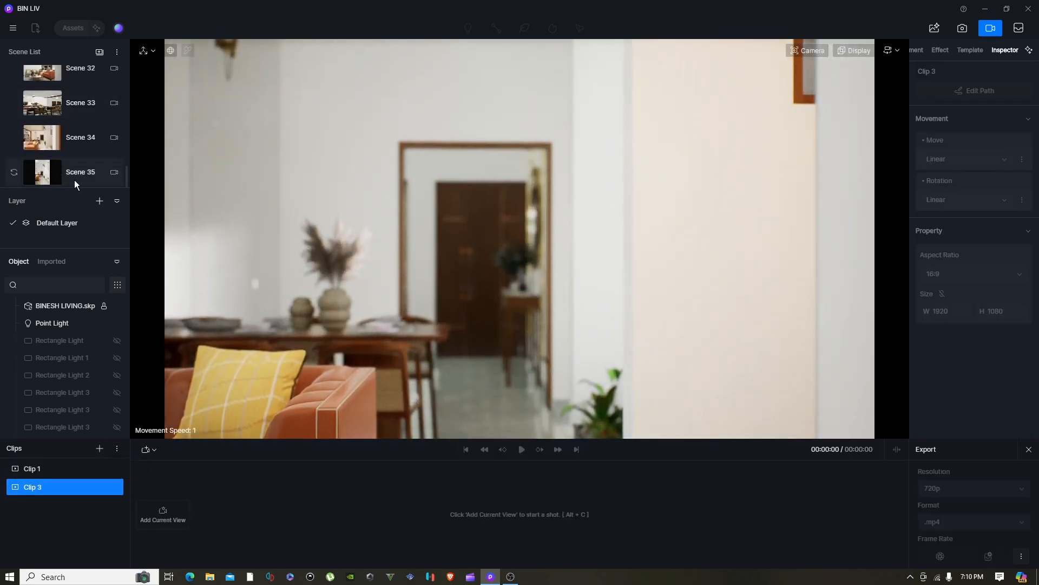
left_click(173, 521)
- Set the new clip's aspect ratio to 9:16
left_click(66, 492)
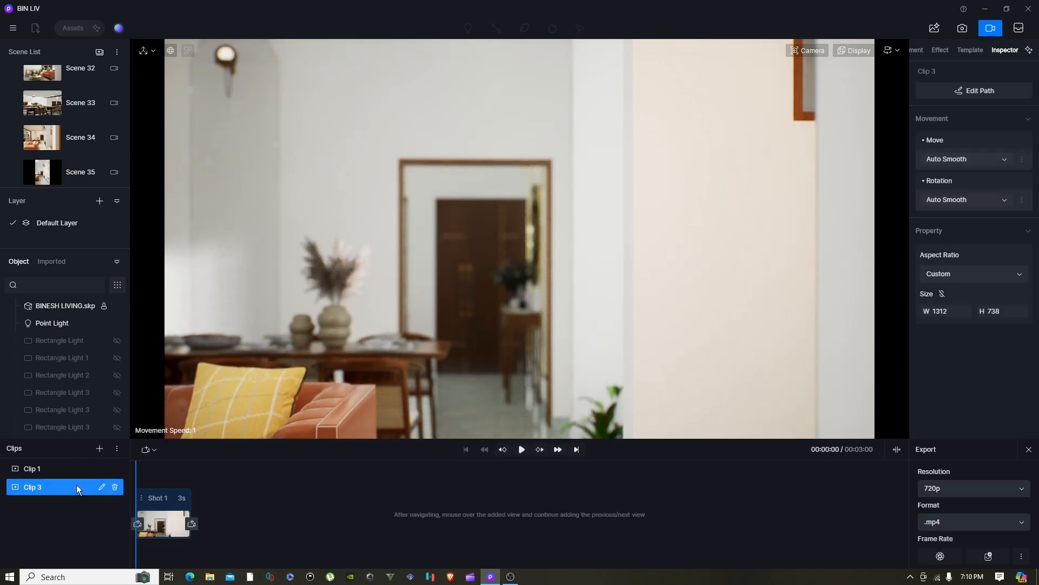
left_click(969, 273)
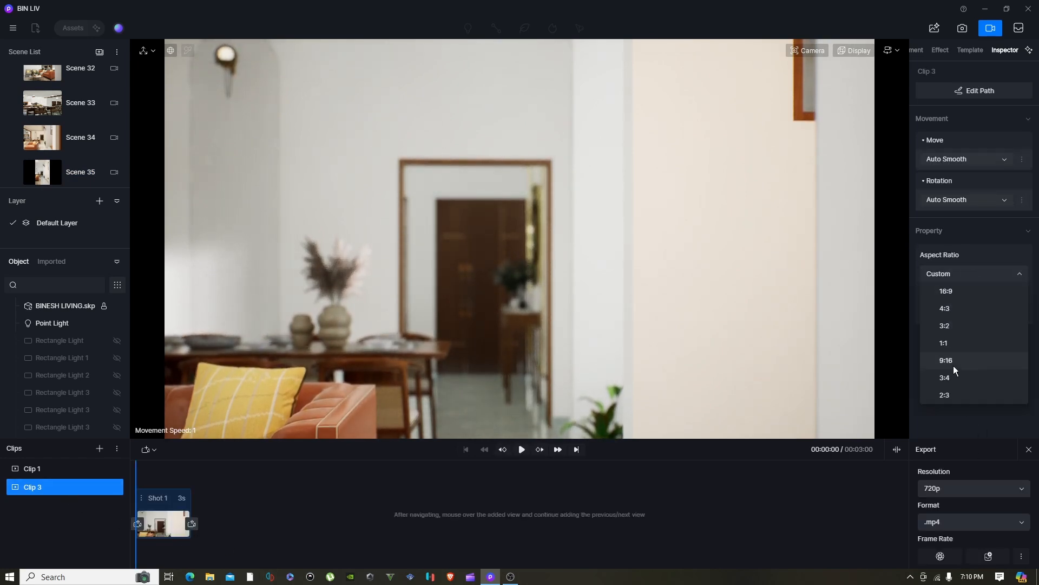
left_click(946, 361)
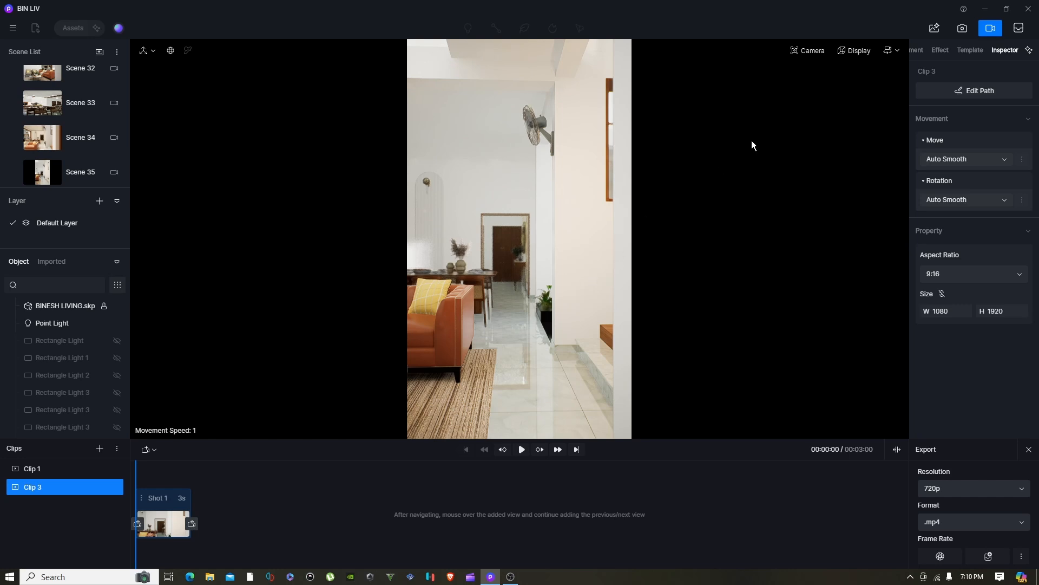
- Review the navigation settings and the camera's exposure, lens and depth of field settings
left_click(890, 51)
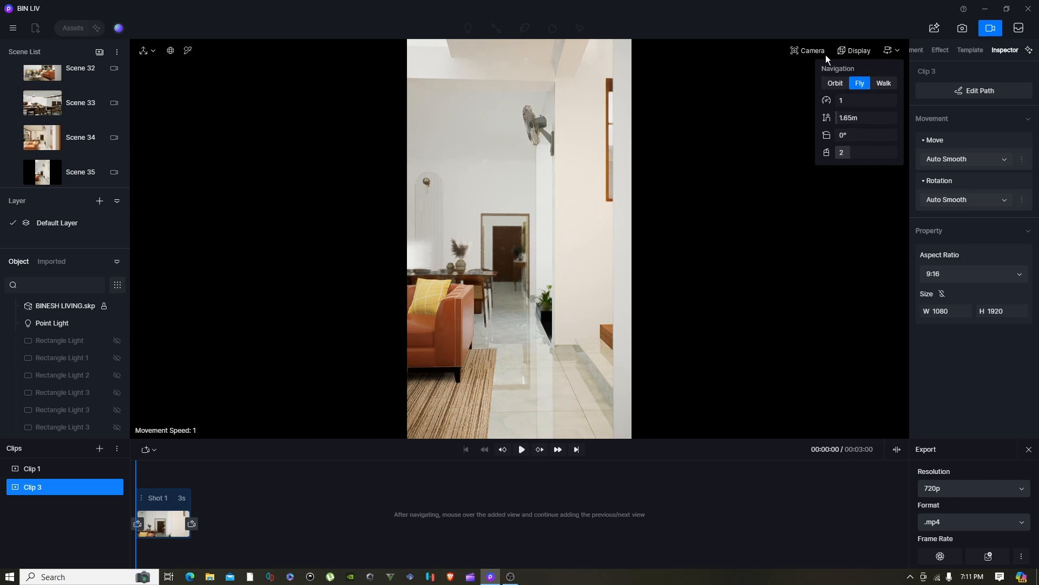
mouse_move(820, 59)
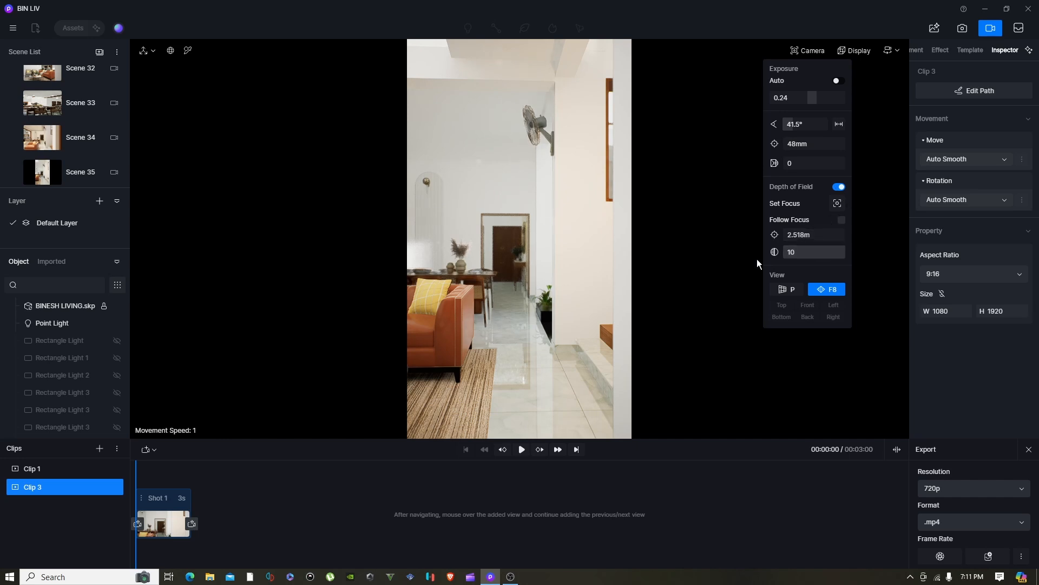
left_click(587, 274)
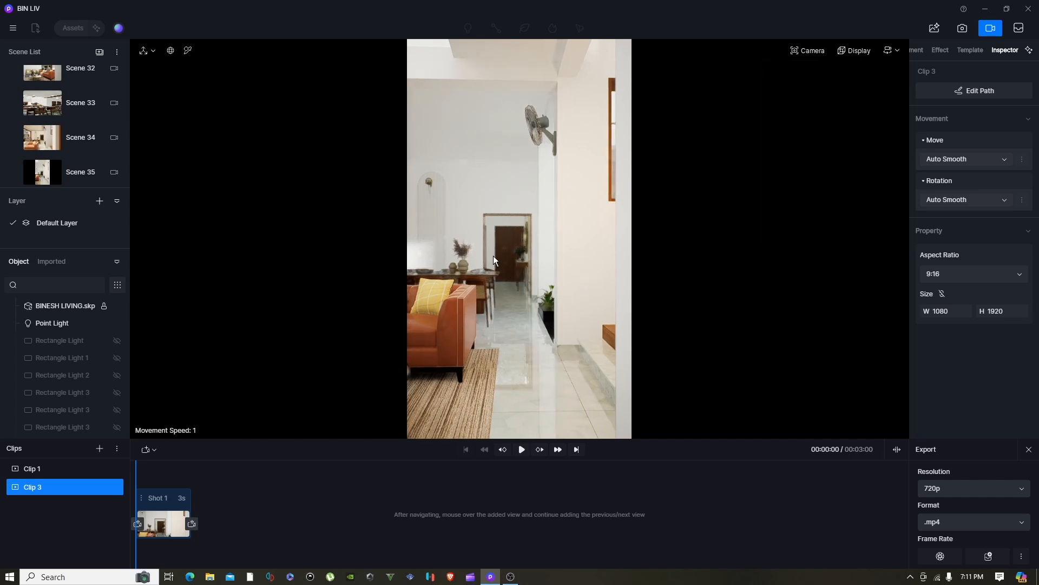
left_click(816, 52)
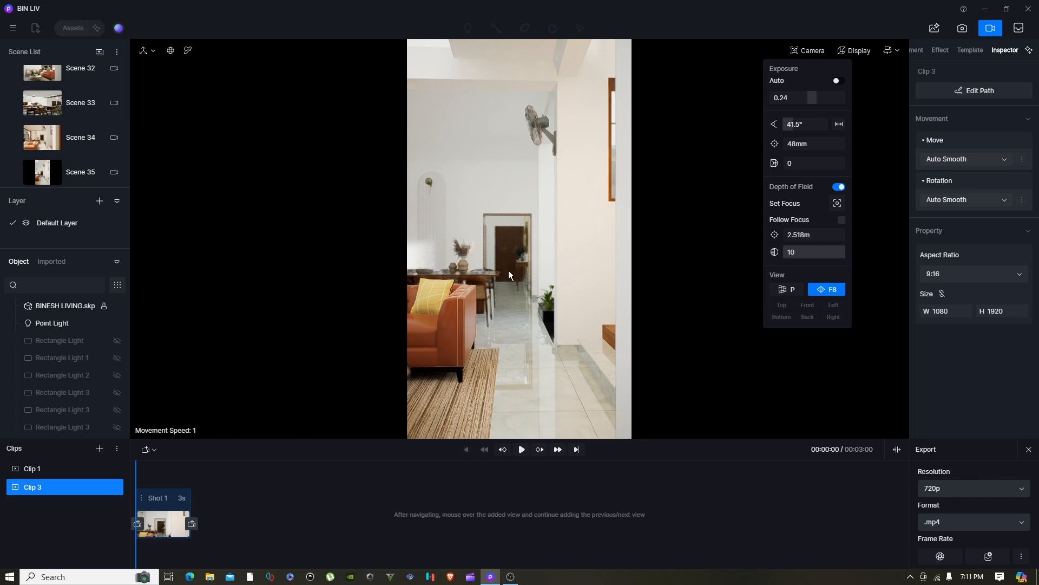
- Fly the camera to the dining table and back past the sofa to inspect the vertical framing and focus blur
scroll(508, 270, "up", 8)
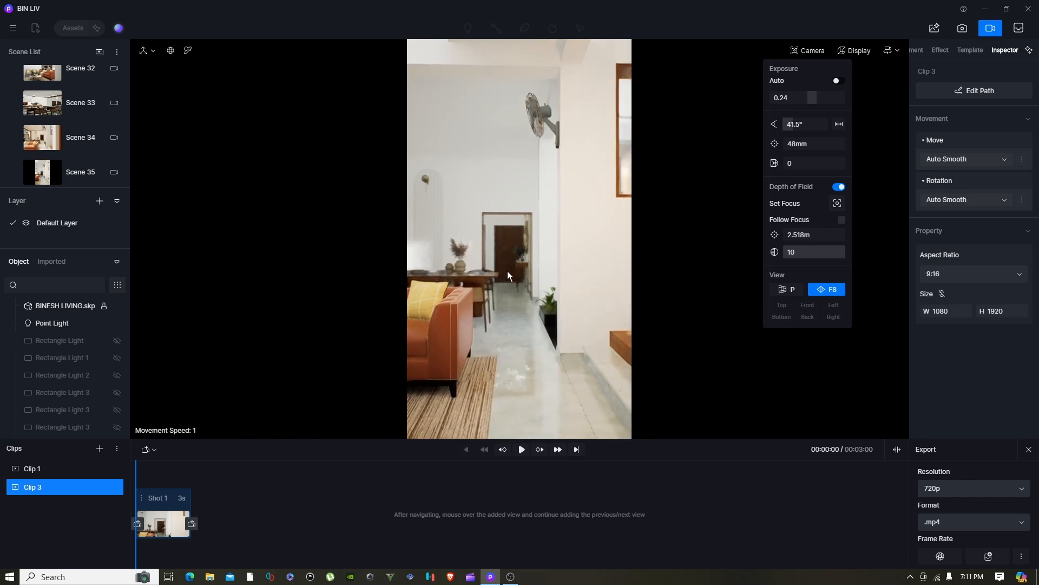
right_click_drag(508, 270, 424, 284)
scroll(425, 284, "up", 3)
scroll(570, 318, "up", 5)
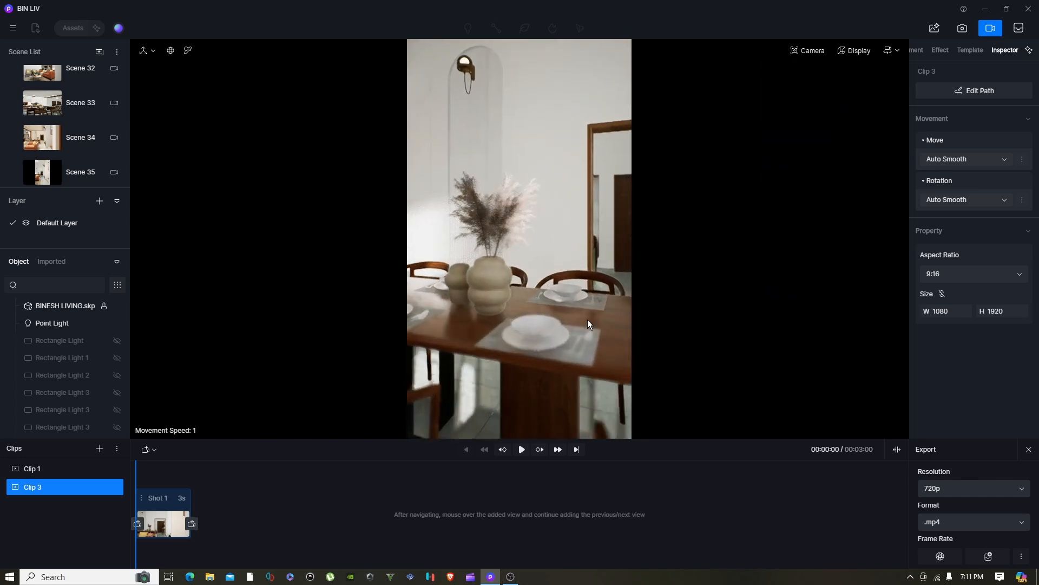
right_click_drag(571, 318, 554, 320)
scroll(544, 321, "down", 10)
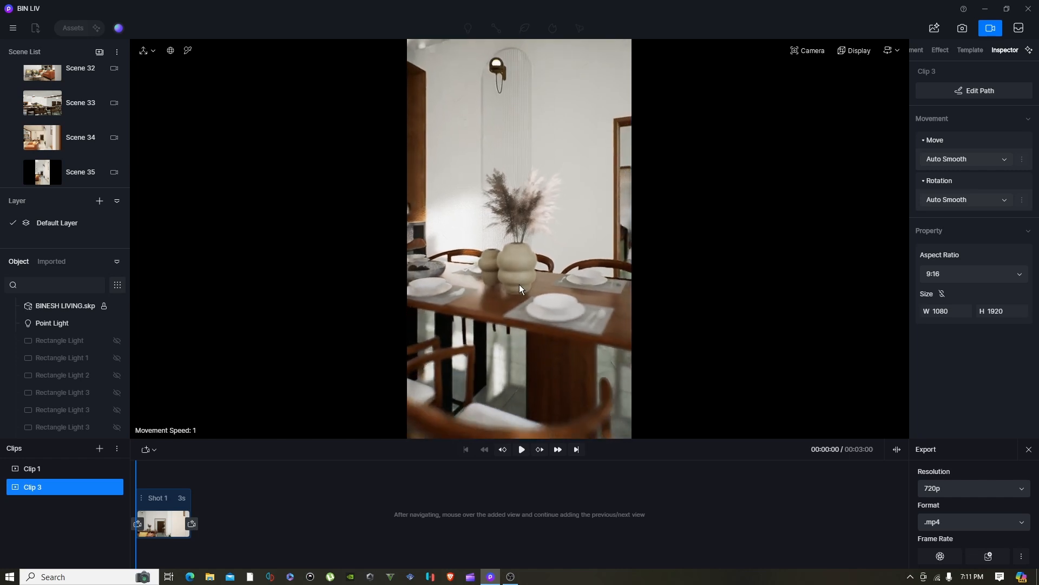
right_click_drag(518, 255, 601, 265)
scroll(561, 287, "down", 10)
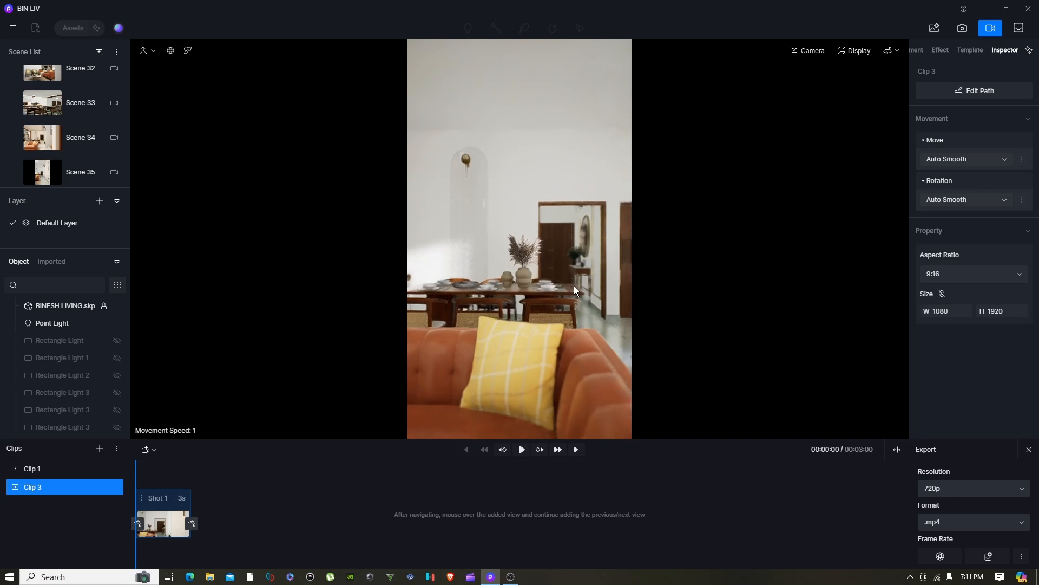
scroll(545, 288, "up", 10)
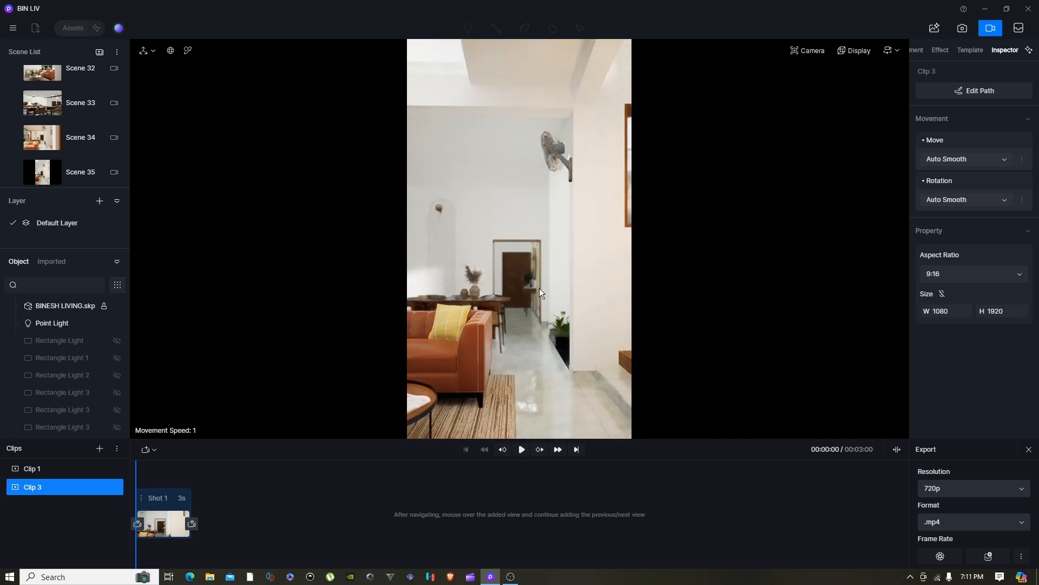
scroll(539, 288, "down", 5)
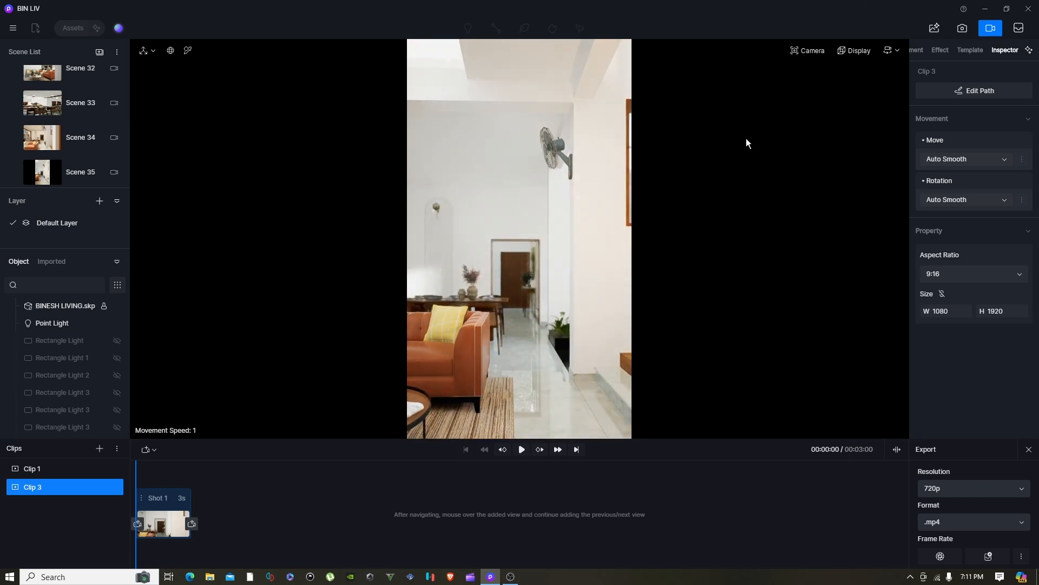
- Recheck the camera settings and the navigation mode and speed for the vertical view
left_click(814, 51)
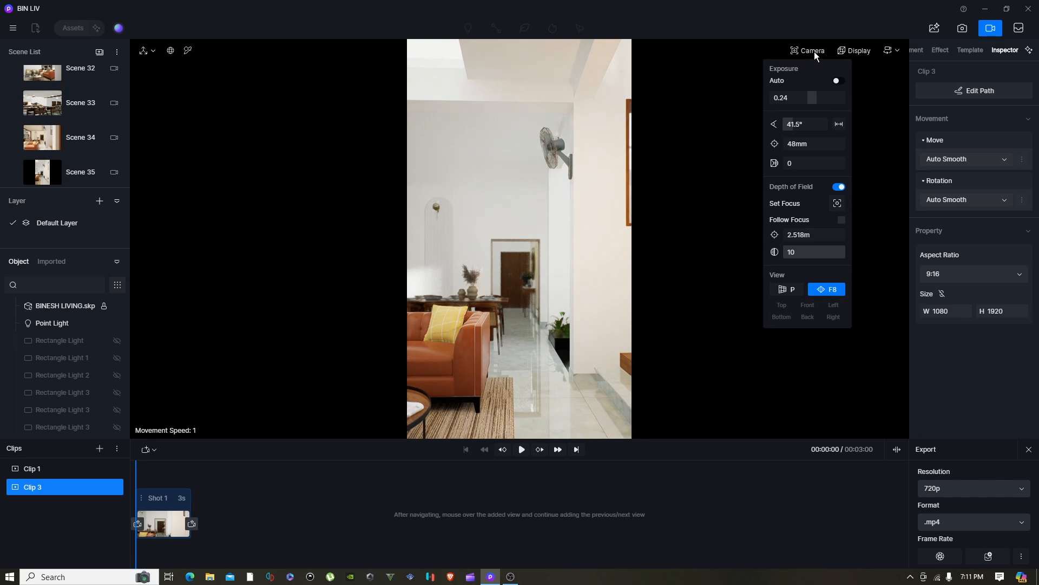
left_click(814, 51)
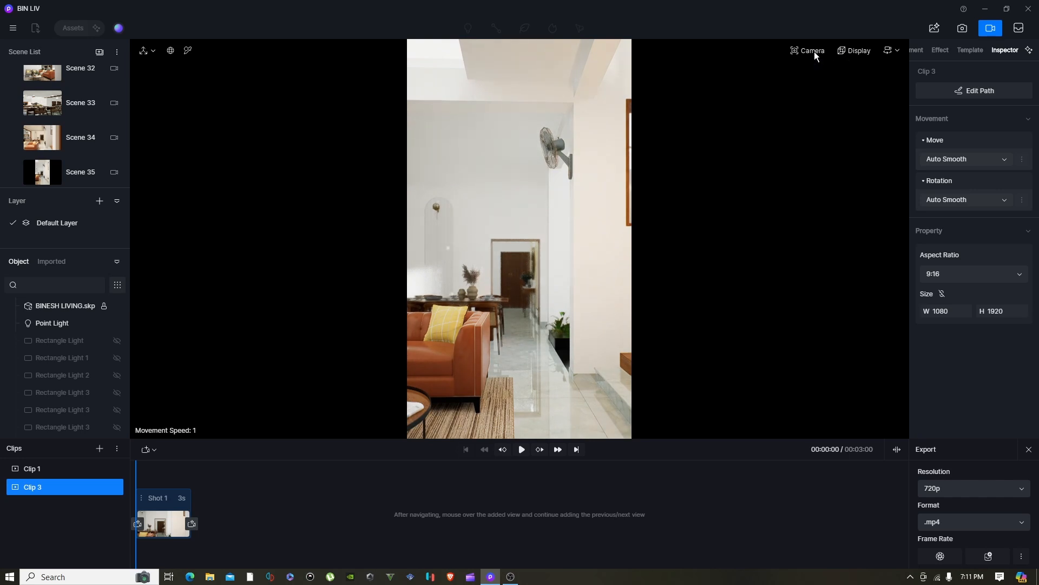
left_click(892, 51)
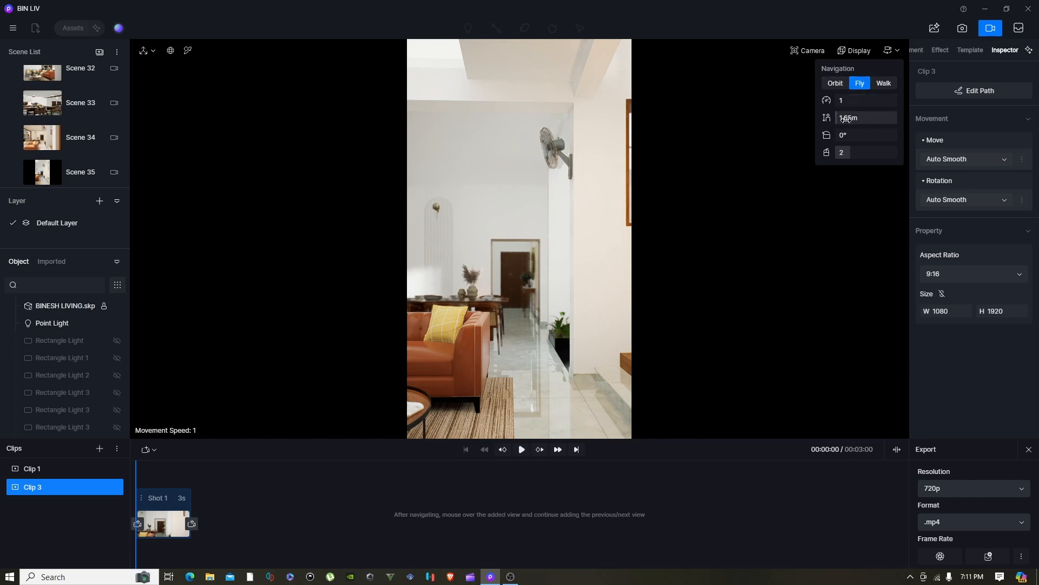
left_click(897, 51)
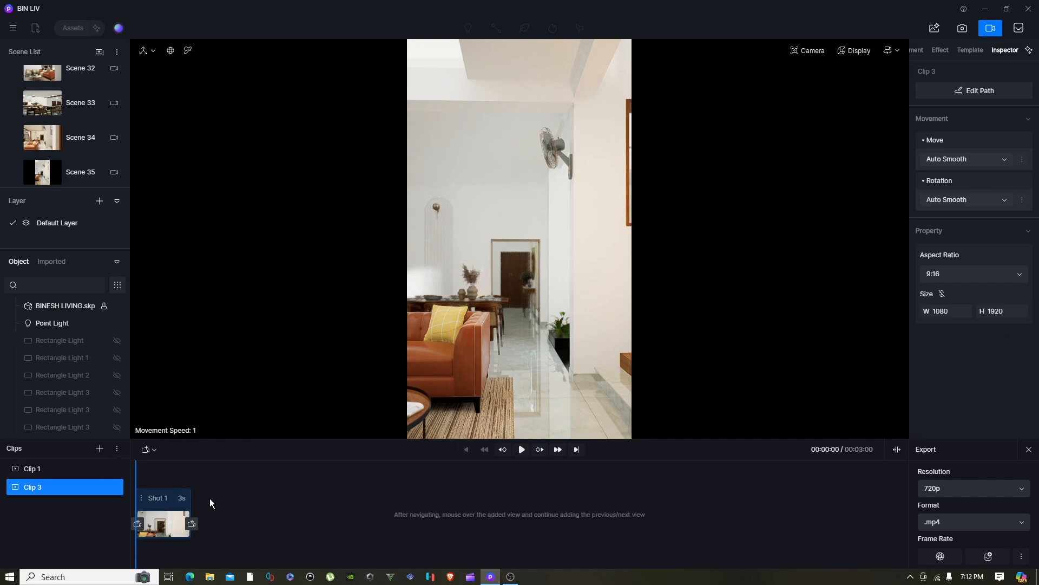
- Preview the new clip's shot and pause the playback partway through
left_click(520, 449)
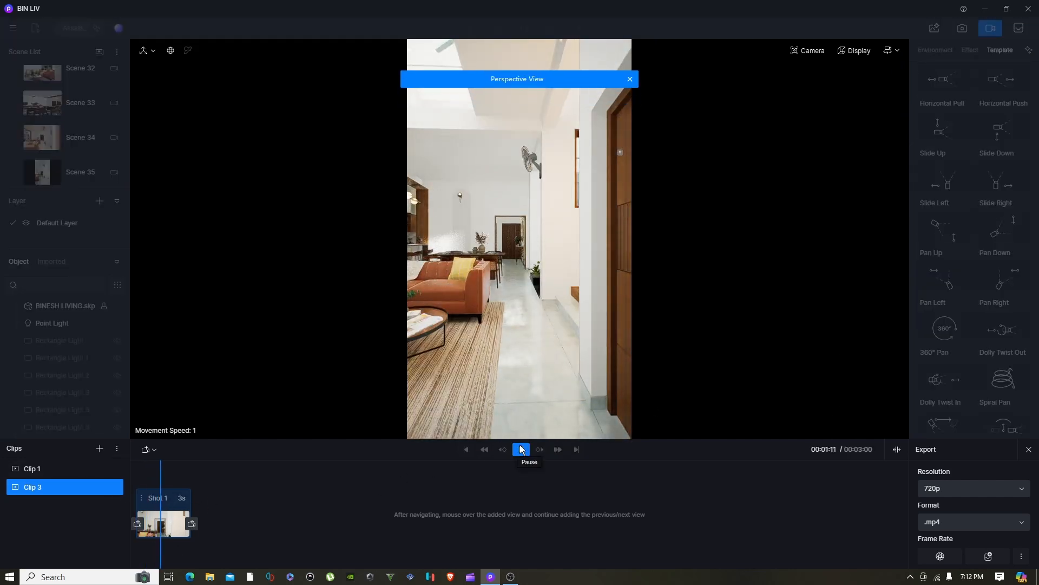
left_click(519, 450)
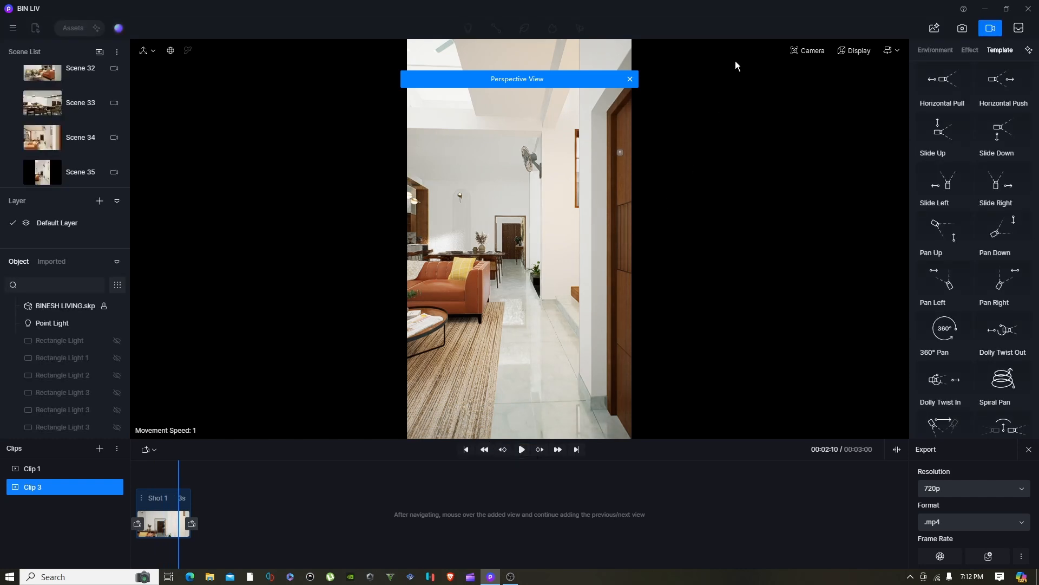
- Turn on the camera's two-point perspective and delete the existing shot from Clip 3
left_click(812, 51)
left_click(840, 289)
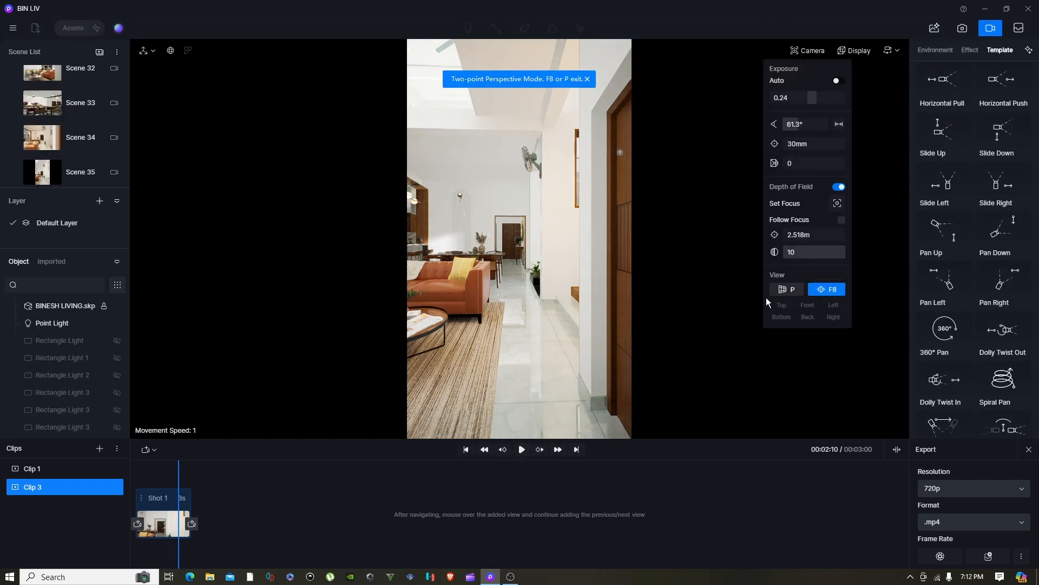
right_click(171, 497)
left_click(188, 498)
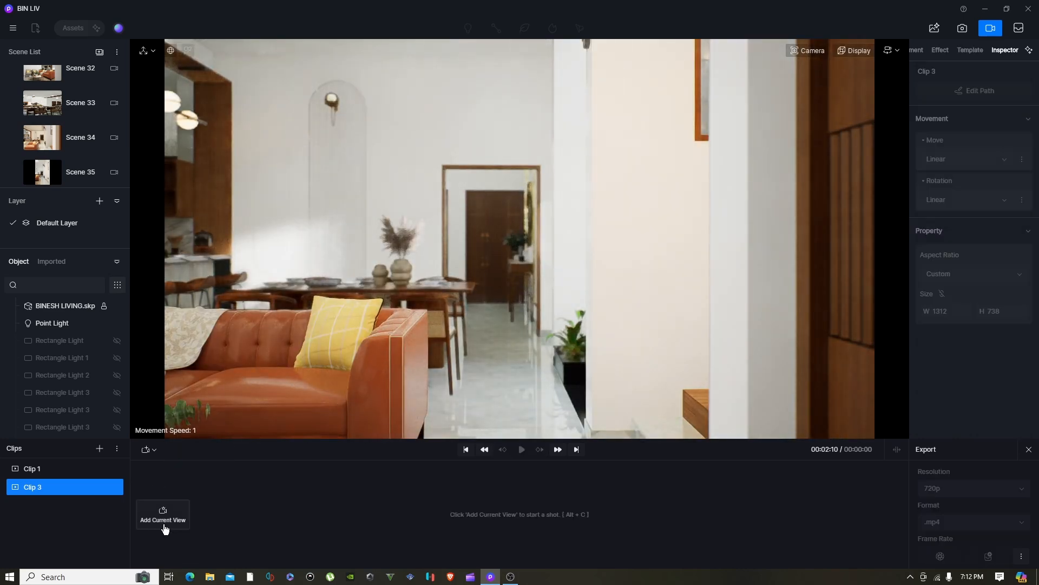
- Start a new shot in Clip 3 from the current view, set its aspect ratio to 9:16 and preview it
left_click(164, 517)
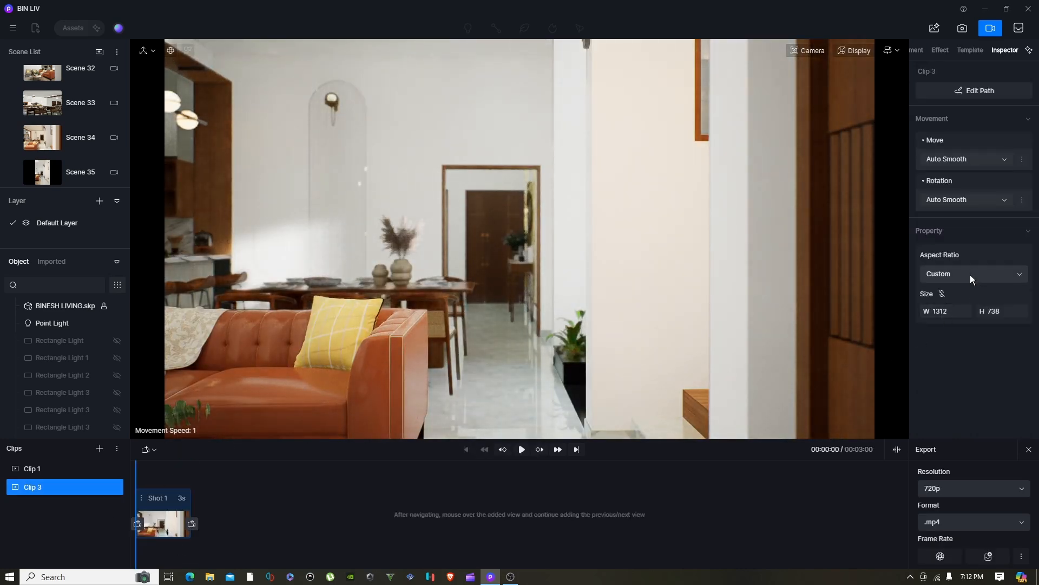
left_click(949, 356)
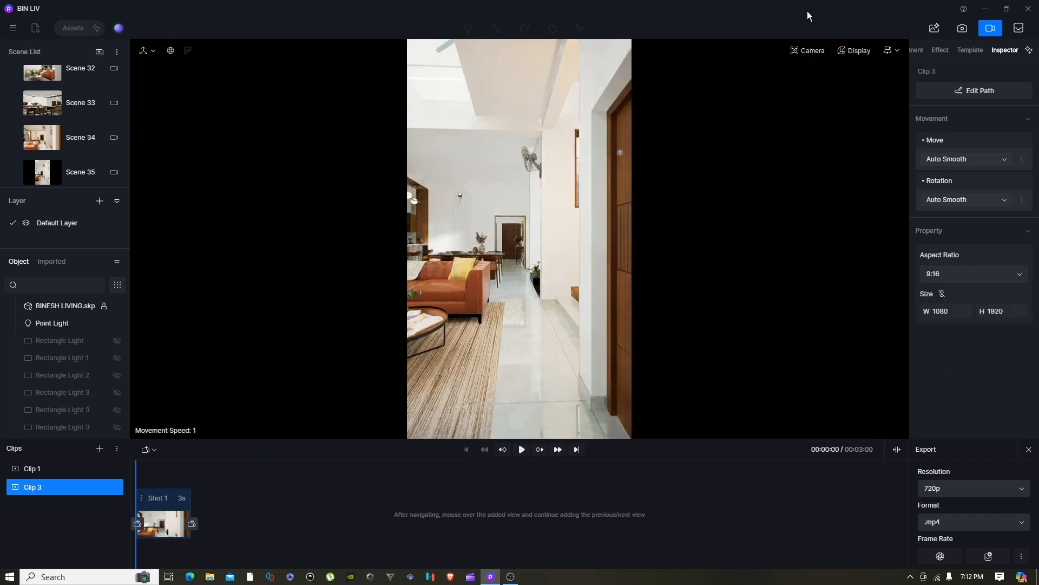
left_click(522, 450)
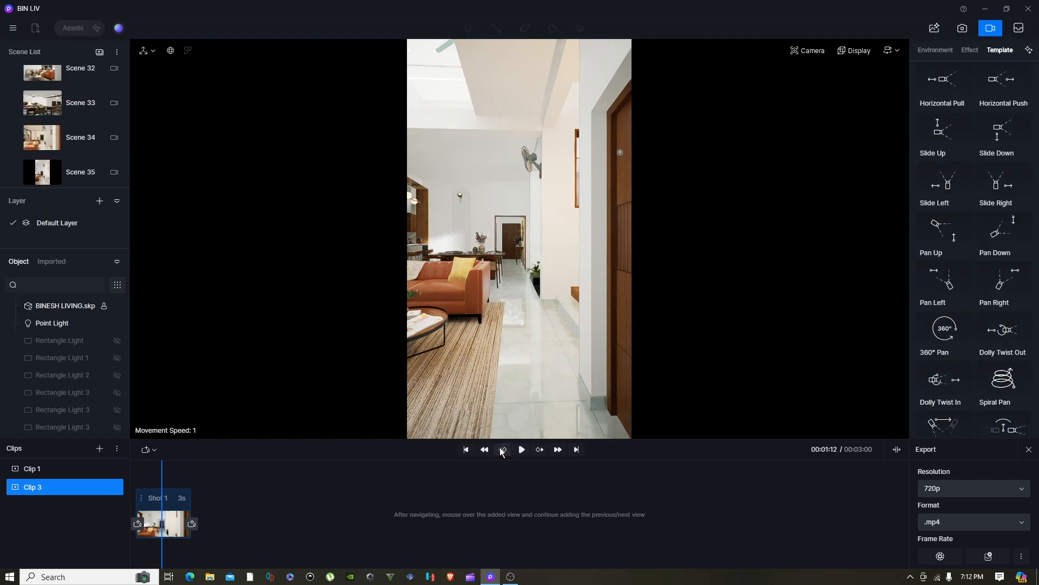
left_click(466, 449)
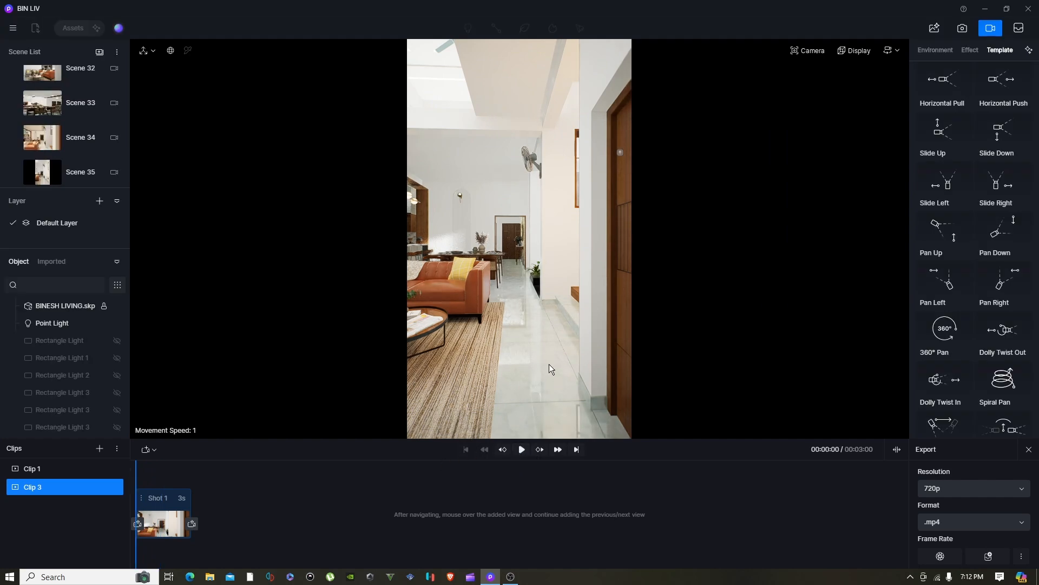
- Move the camera forward along the walkway beside the sofa and add that view to the shot
mouse_move(523, 303)
right_mouse_down()
mouse_move(519, 284)
mouse_move(520, 297)
mouse_move(539, 304)
right_mouse_up()
scroll(539, 305, "up", 2)
mouse_move(174, 546)
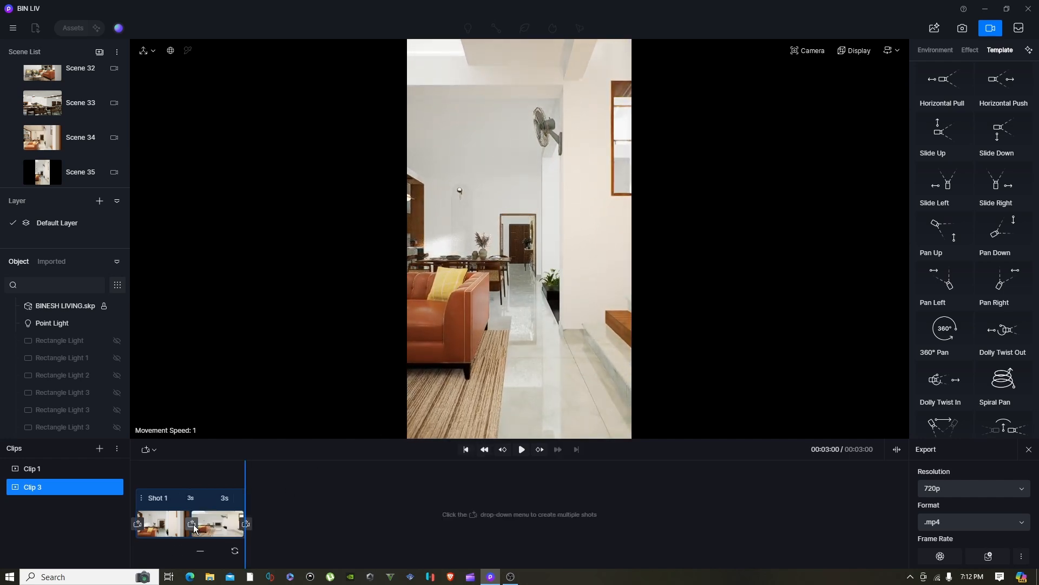
- Preview the two-view shot from the start and check the camera's turn toward the sofa and kitchen
left_click(466, 450)
left_click(522, 449)
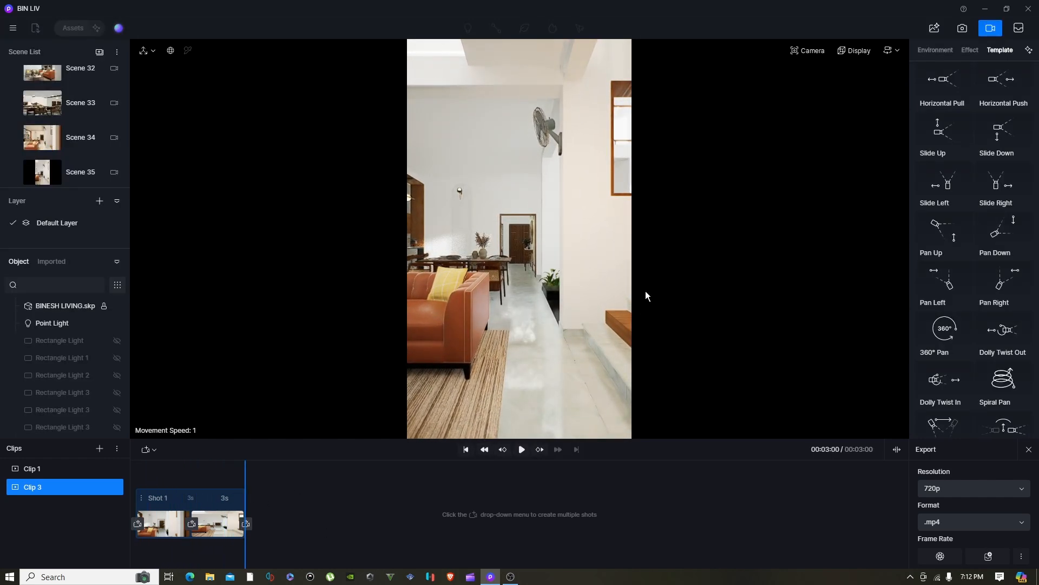
right_click_drag(568, 329, 320, 320)
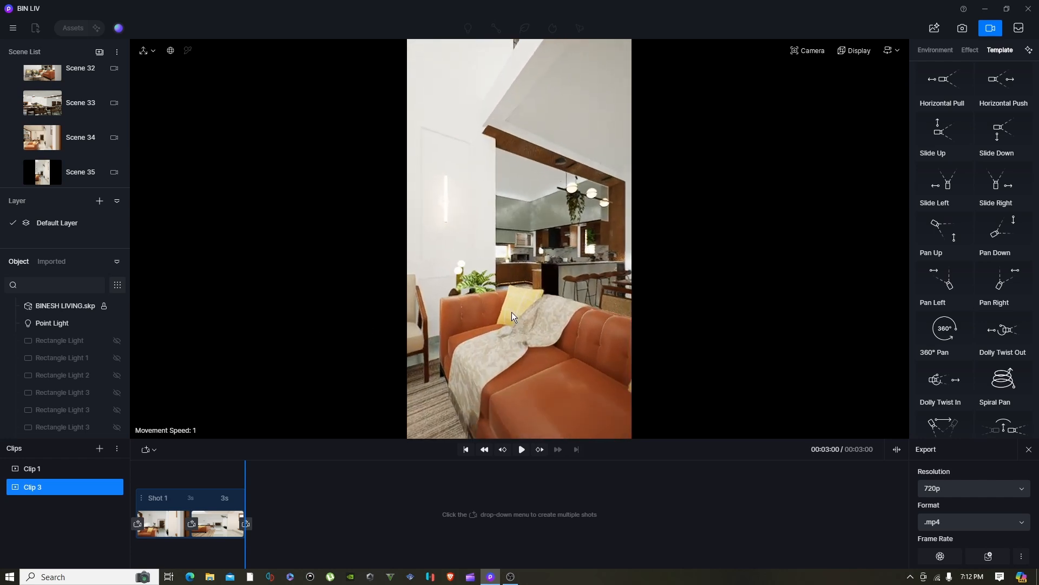
left_click(466, 450)
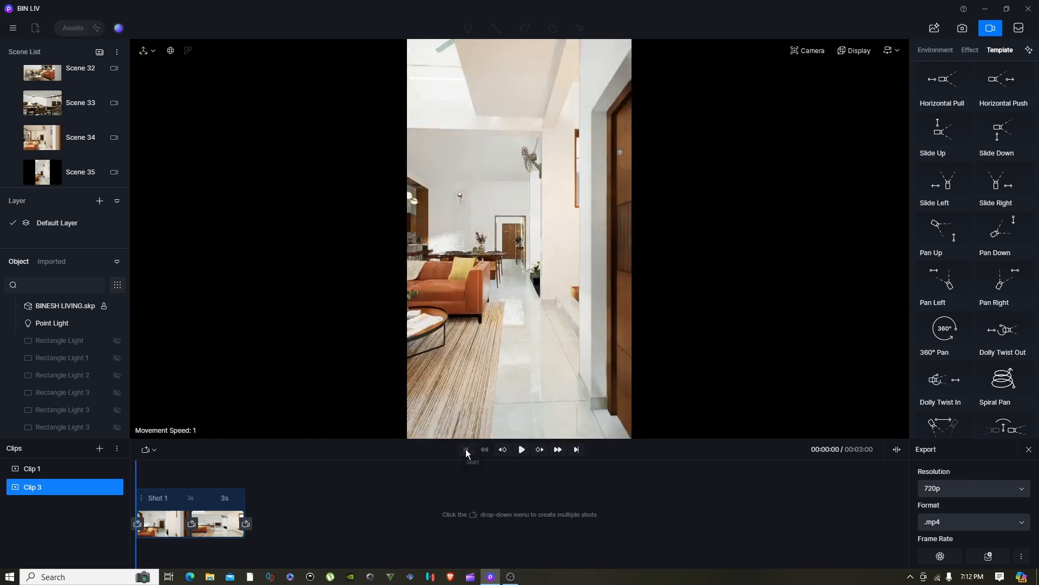
left_click(525, 450)
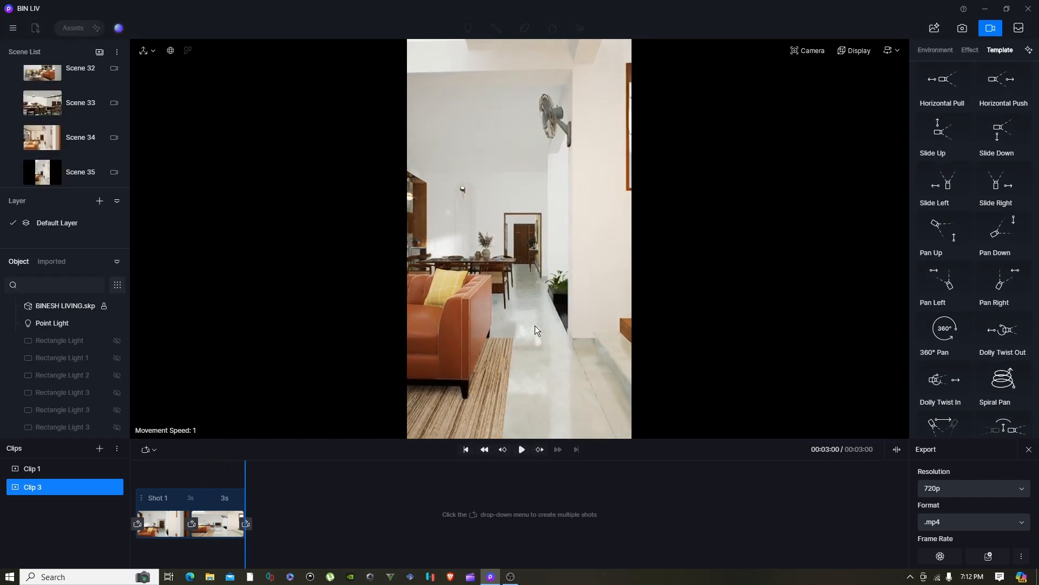
- Turn the camera to the armchair beside the orange sofa, add it as the next view and preview the shot
right_click_drag(319, 324, 132, 325)
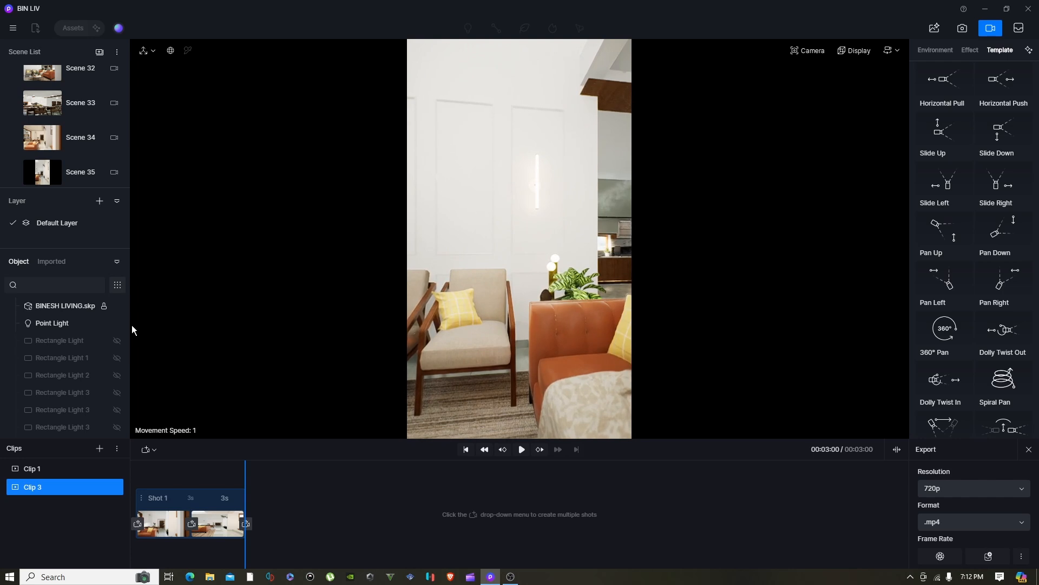
left_click(248, 521)
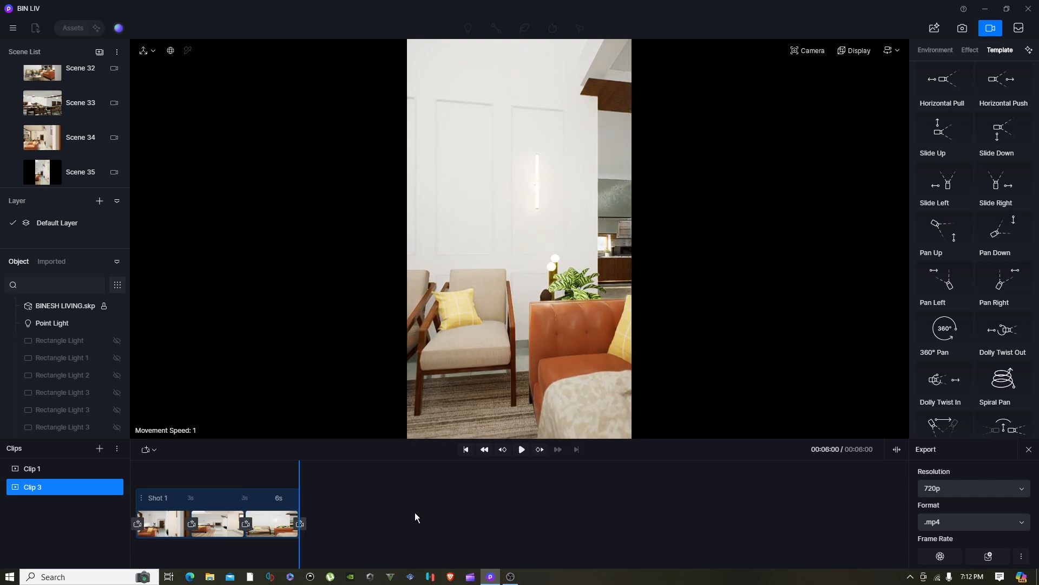
left_click(467, 449)
left_click(525, 451)
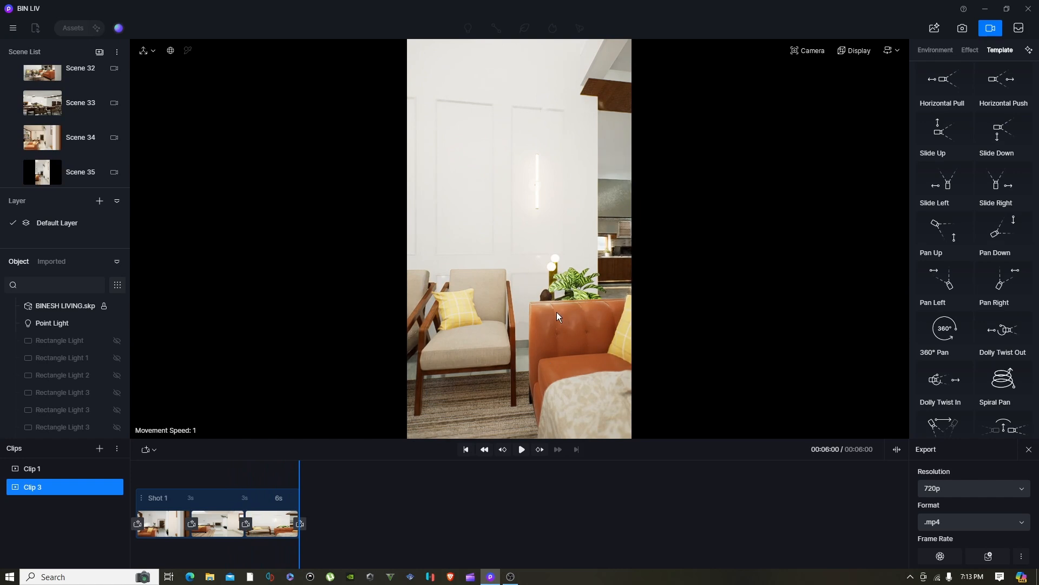
- Turn the camera to face the TV wall, add it as the next view and replay the shot from the start
right_click_drag(545, 311, 41, 304)
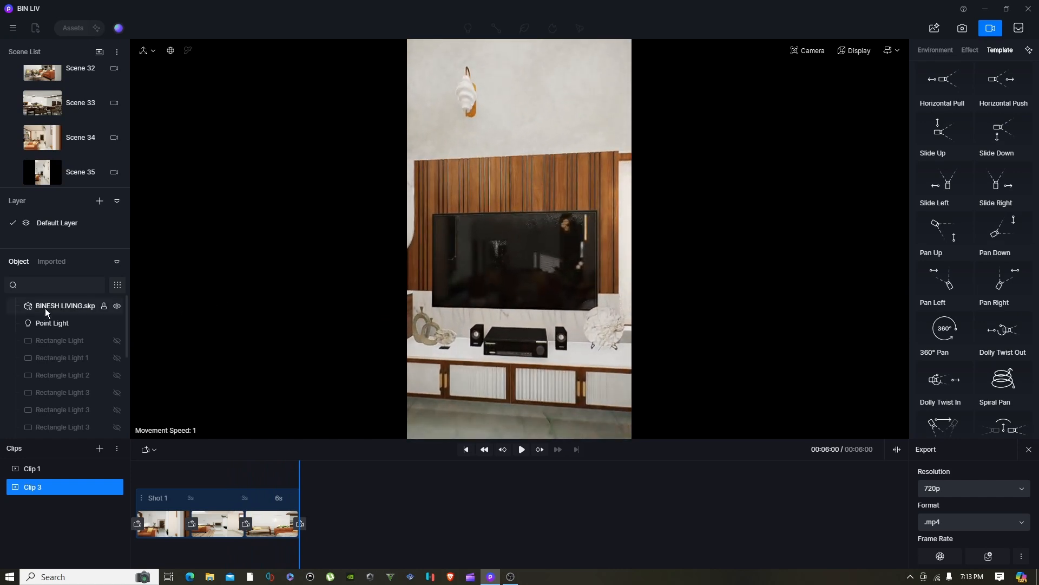
left_click(300, 523)
left_click(466, 449)
left_click(523, 450)
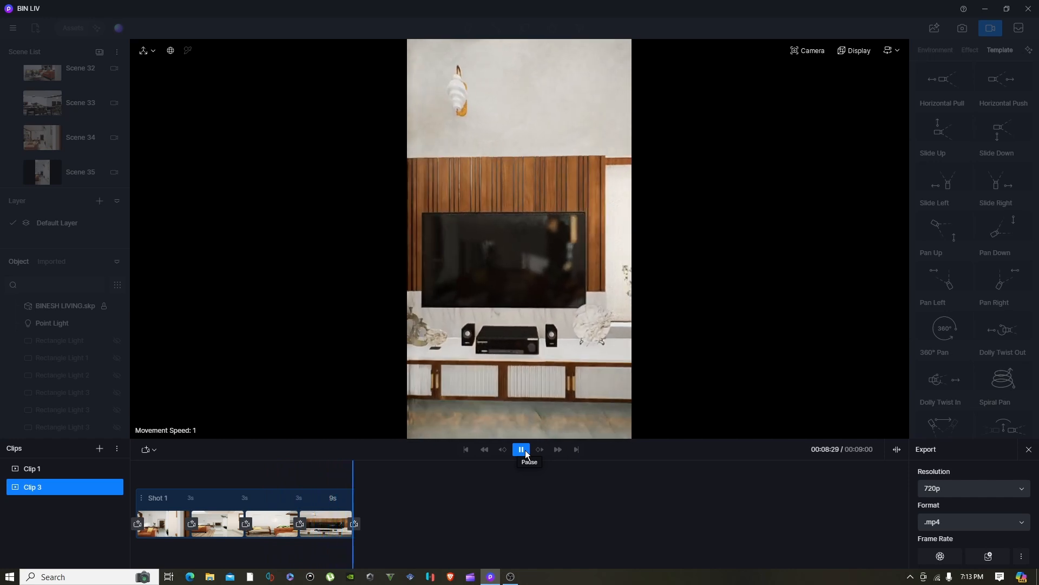
- Add two more views to the shot: the wooden door beside the stairs, and the staircase seen straight on
right_click_drag(568, 306, 1, 311)
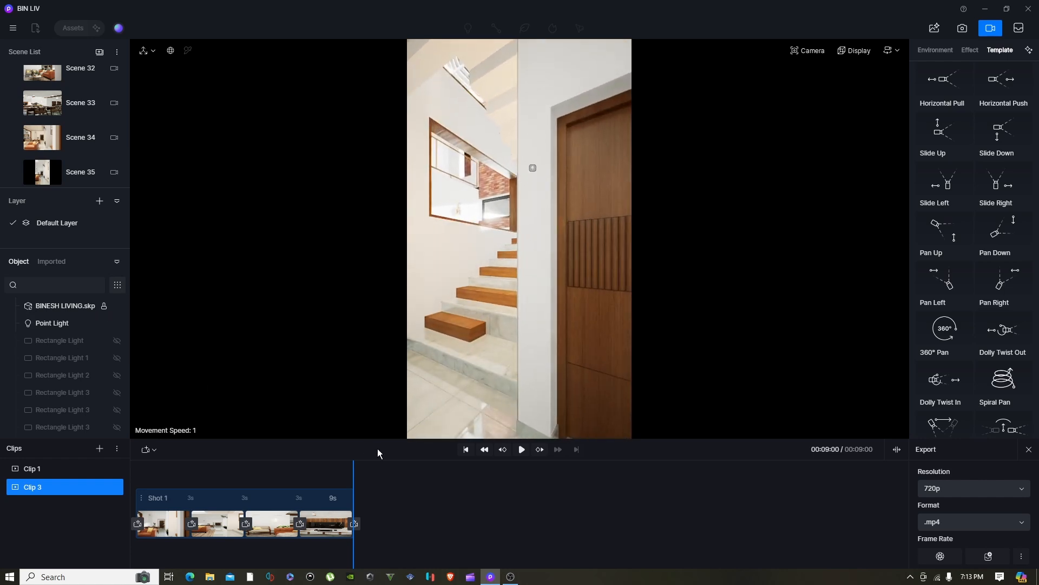
left_click(359, 522)
mouse_move(414, 456)
left_mouse_down()
mouse_move(321, 458)
mouse_move(417, 463)
left_mouse_up()
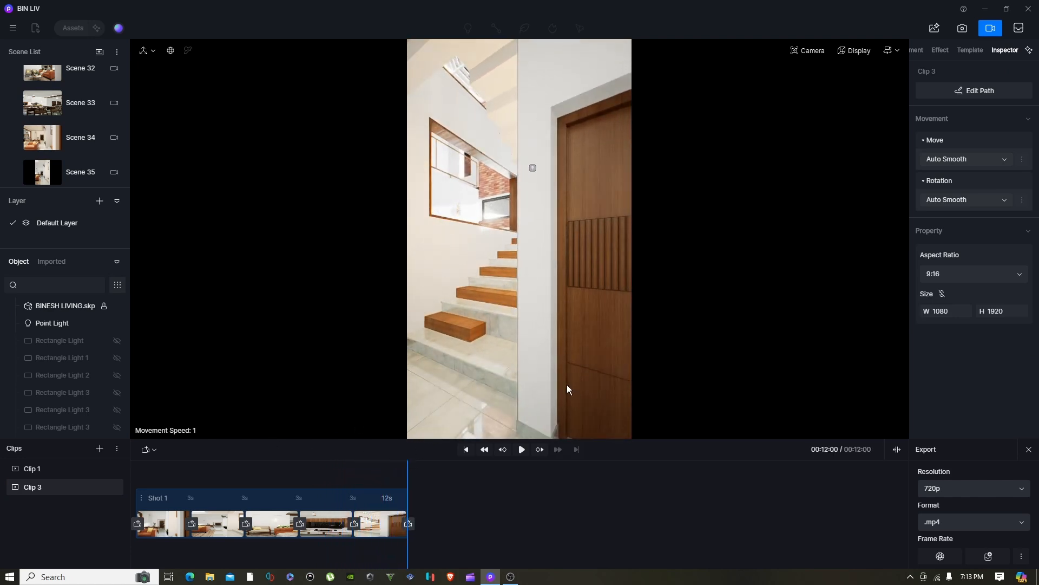
middle_click_drag(486, 355, 607, 353)
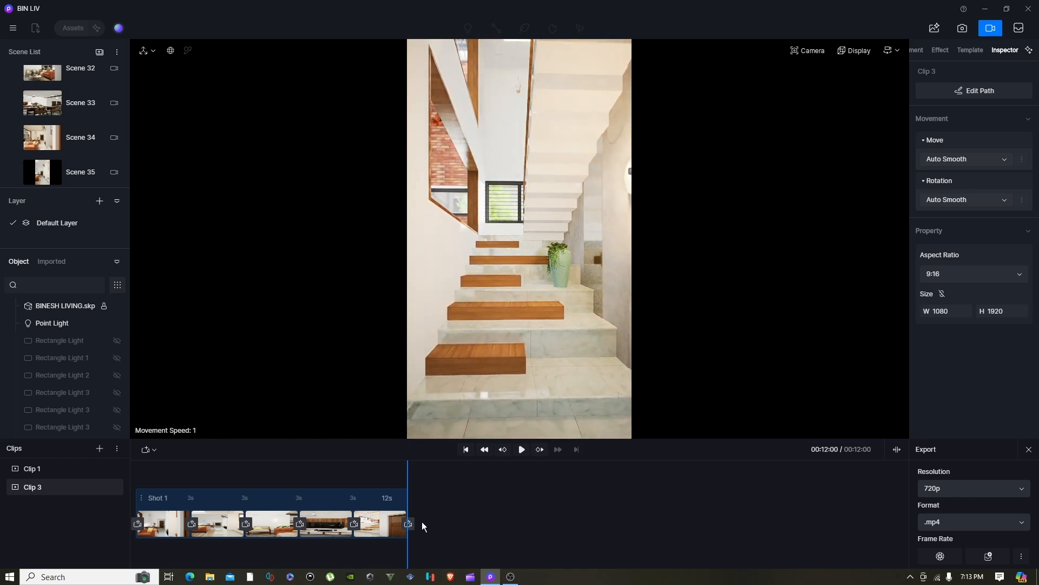
mouse_move(465, 473)
left_mouse_down()
mouse_move(450, 461)
mouse_move(379, 459)
mouse_move(466, 466)
left_mouse_up()
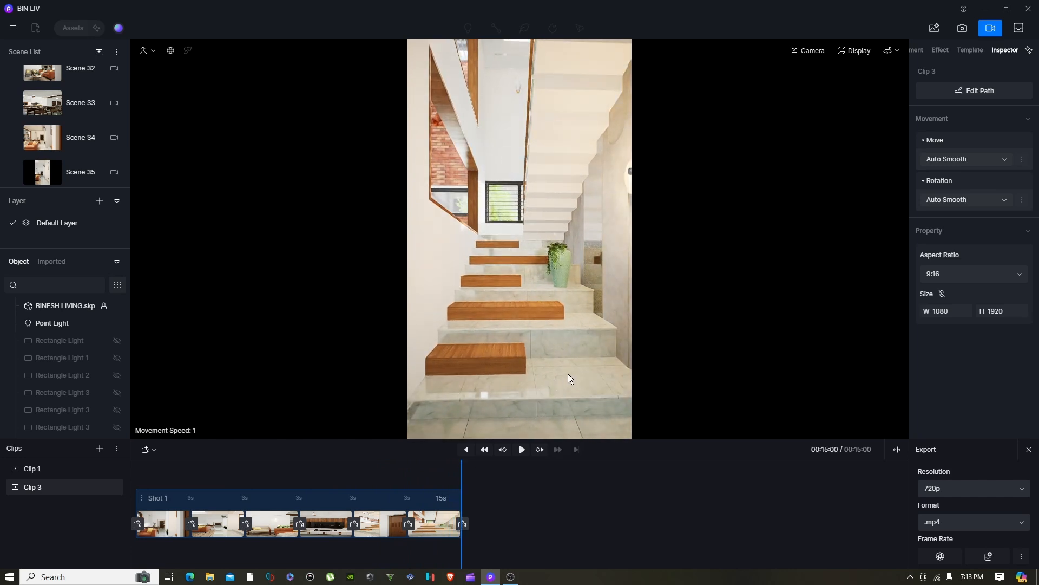
- Move the camera sideways to the planted courtyard with the brick wall and add it as the next view
key("a")
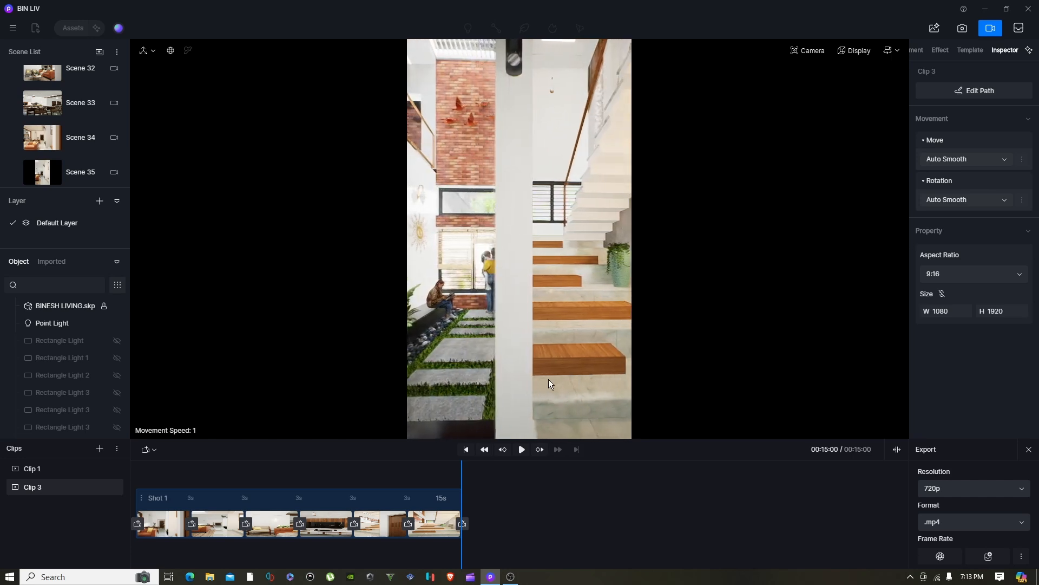
key("a")
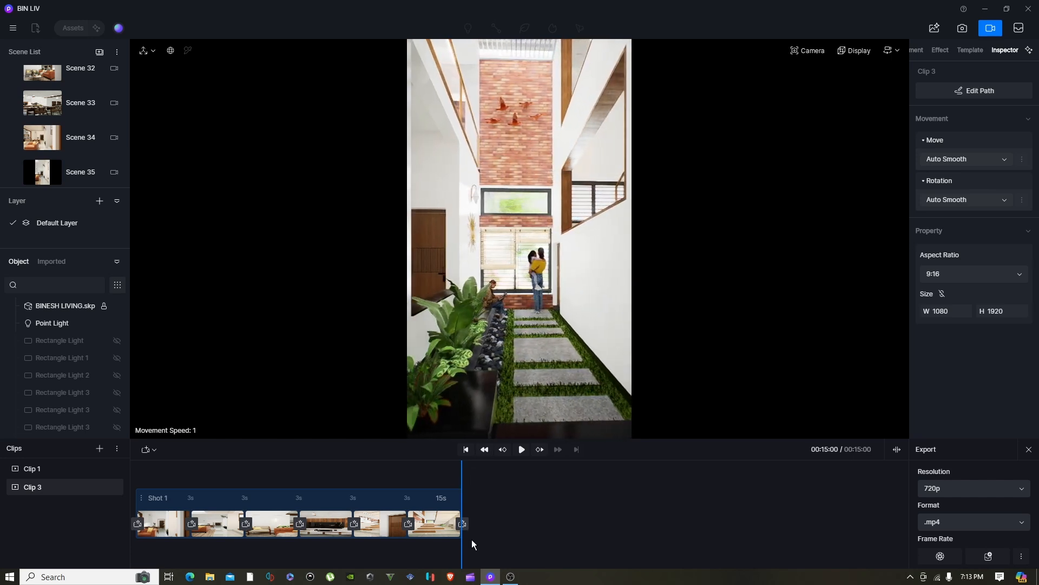
mouse_move(513, 476)
left_mouse_down()
mouse_move(400, 476)
mouse_move(525, 483)
left_mouse_up()
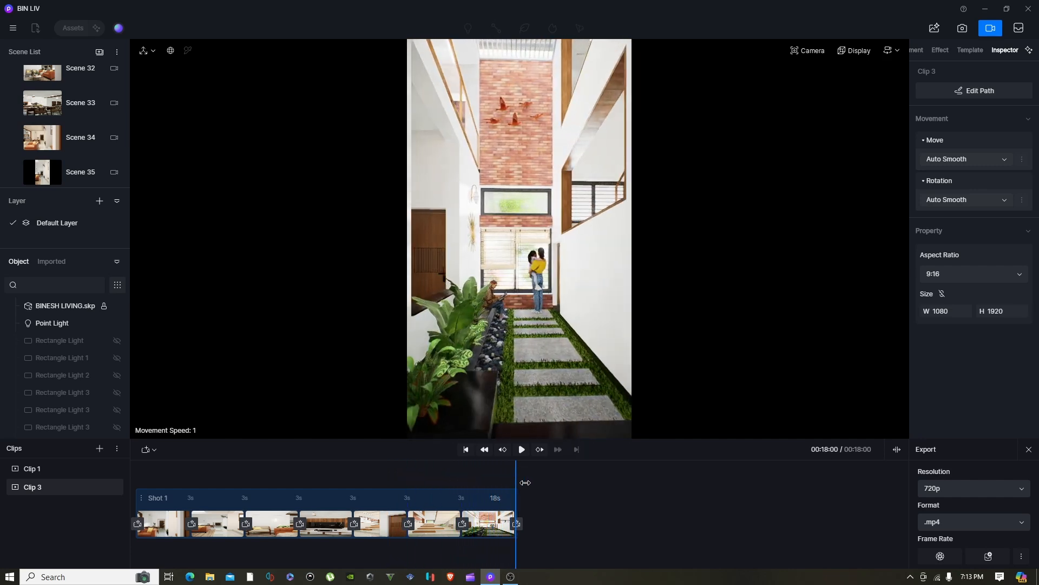
- Move into the courtyard, turn to the plants and washbasin mirror, and add it as the next view
key("w")
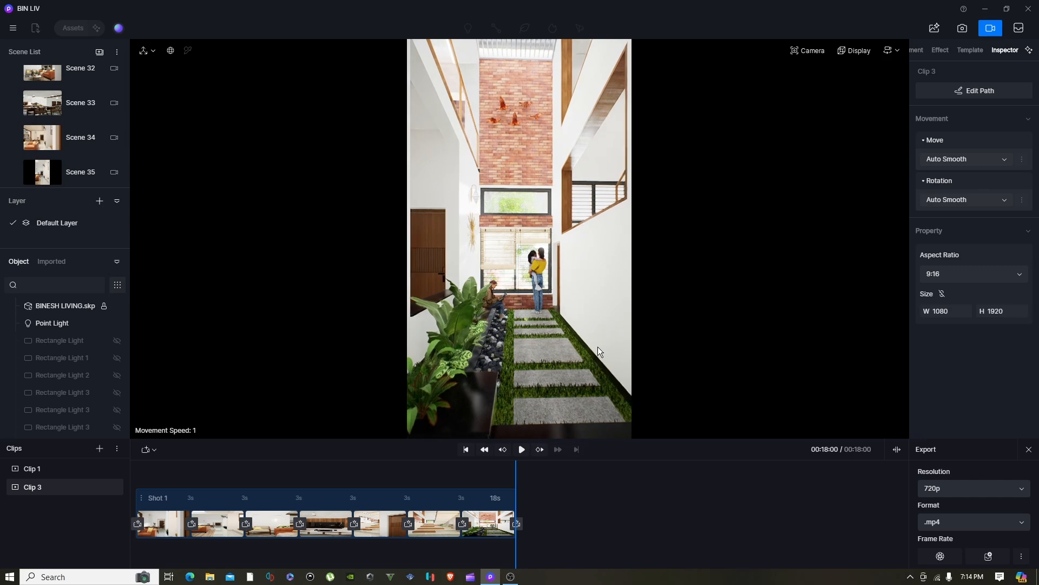
key("w")
right_click_drag(595, 347, 129, 339)
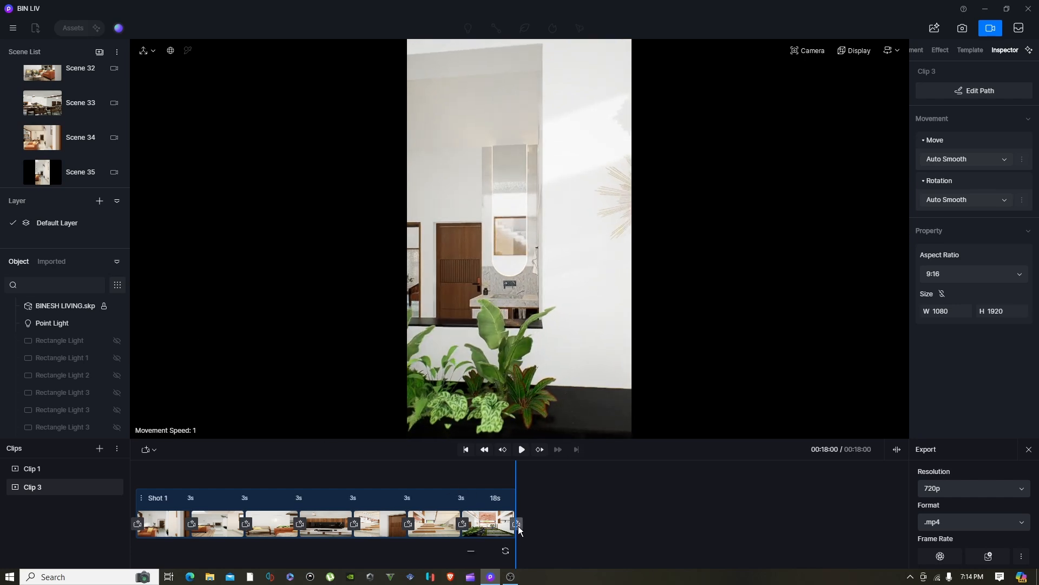
left_click_drag(557, 473, 571, 490)
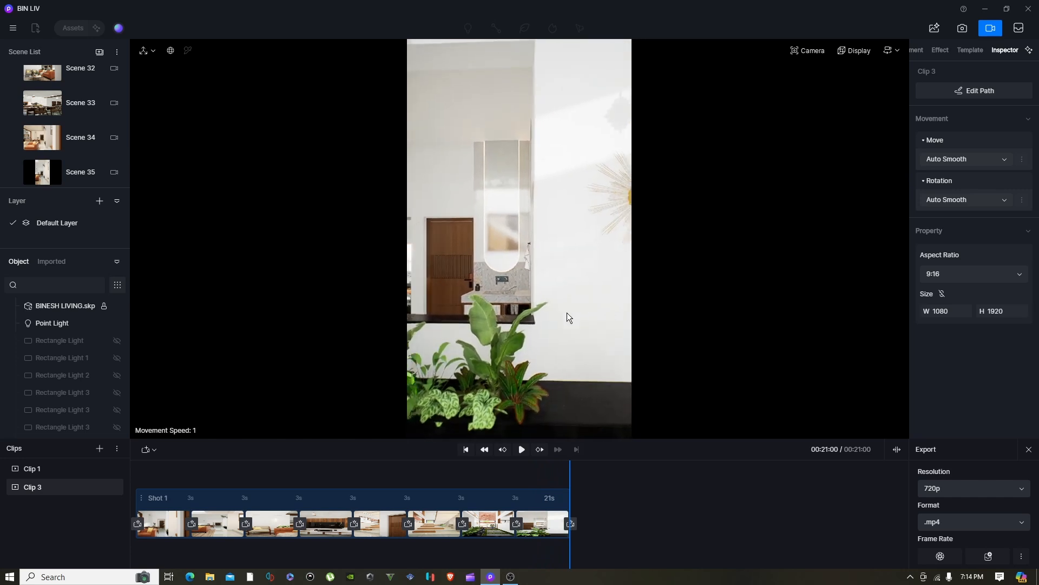
- Turn the camera to frame the dining table beyond the courtyard plants, add it as the next view and review the playback
right_click_drag(596, 308, 192, 306)
left_click_drag(571, 474, 594, 475)
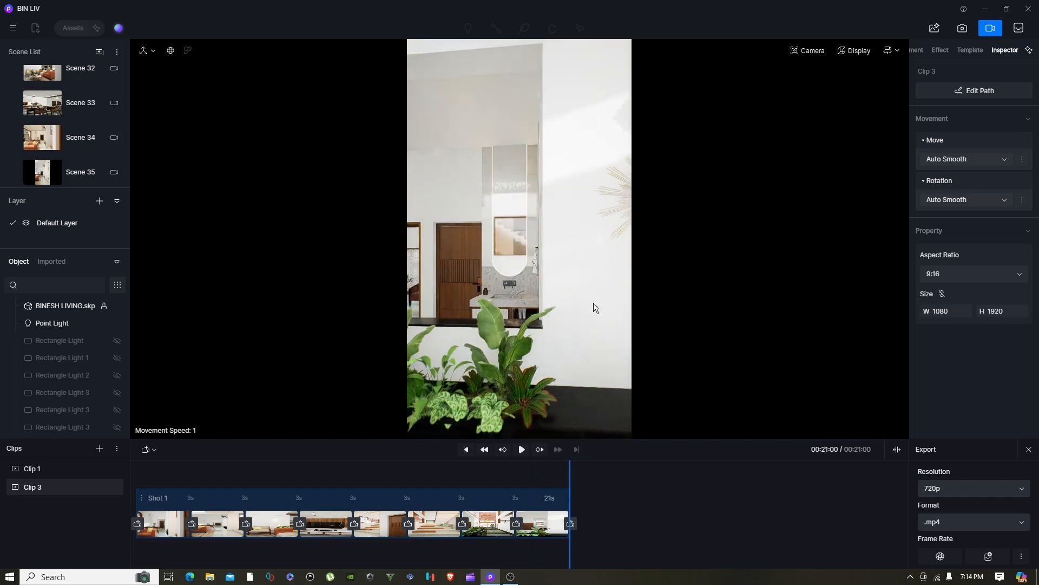
right_click_drag(600, 317, 273, 317)
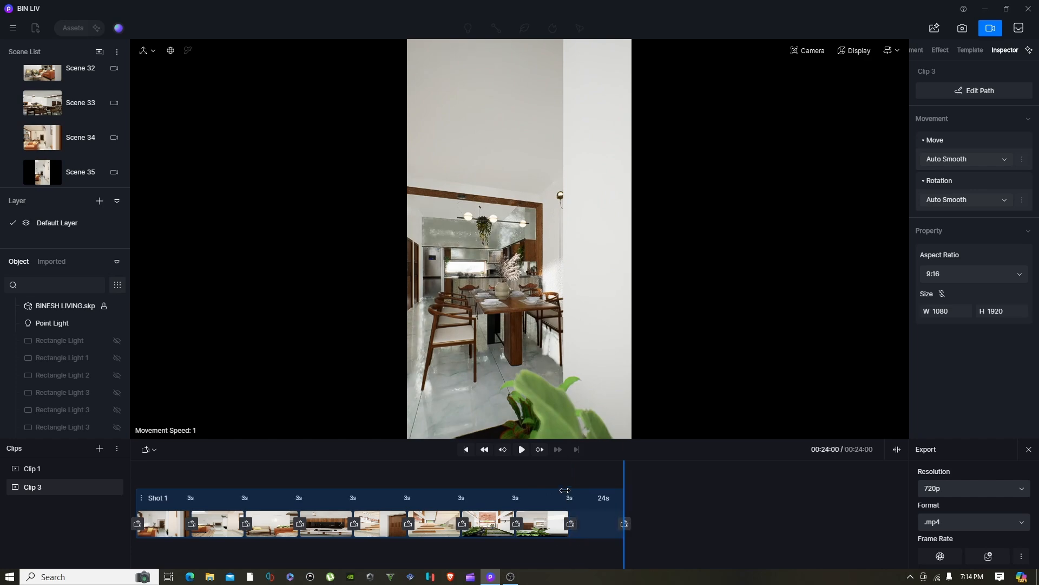
left_click_drag(622, 476, 522, 460)
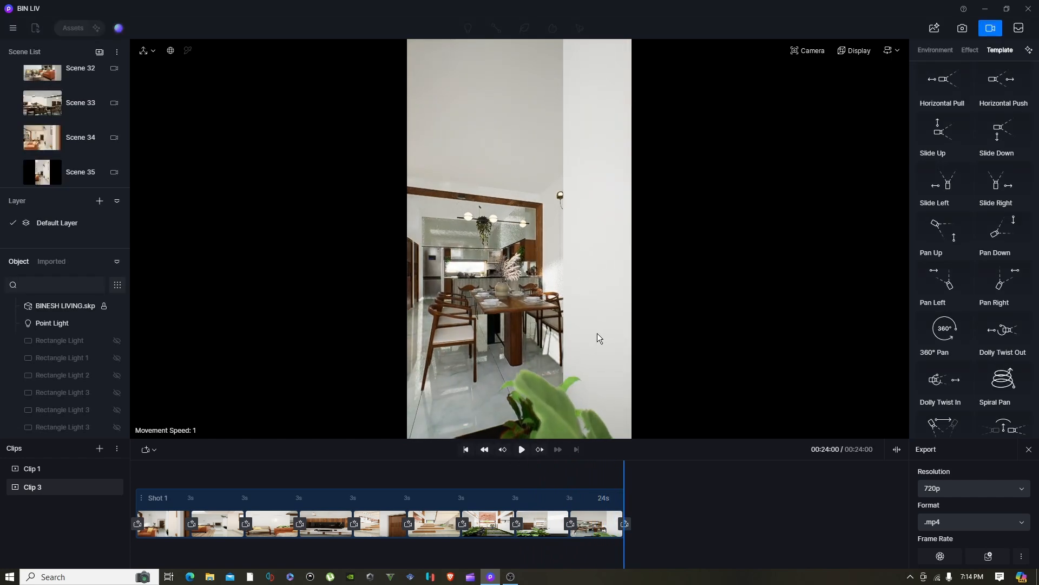
- Move the camera to face the dining table and the doorway behind it, and add it as the next view
key("a")
right_click_drag(596, 333, 927, 336)
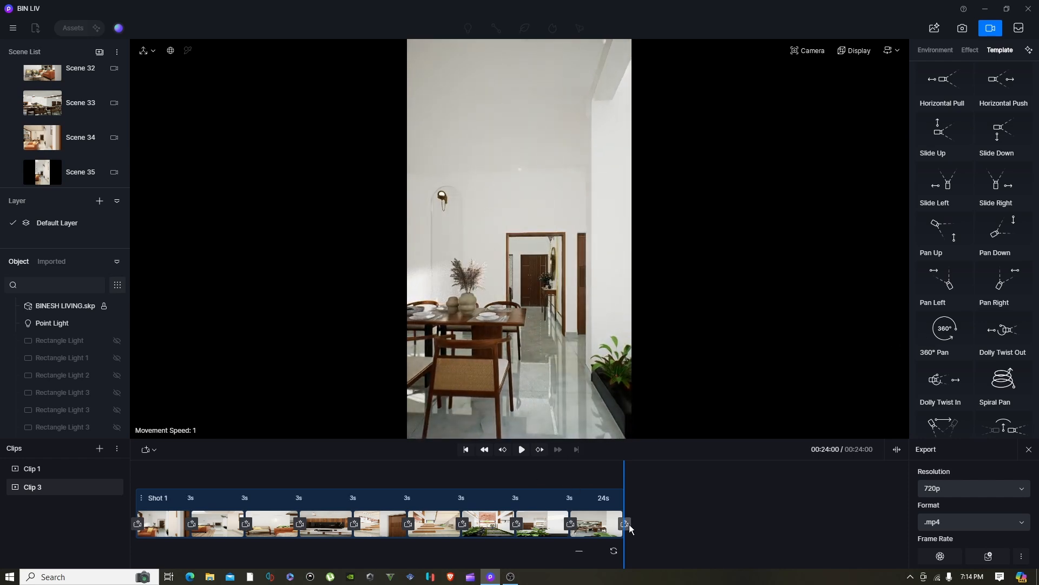
mouse_move(679, 473)
left_mouse_down()
mouse_move(579, 473)
mouse_move(684, 486)
left_mouse_up()
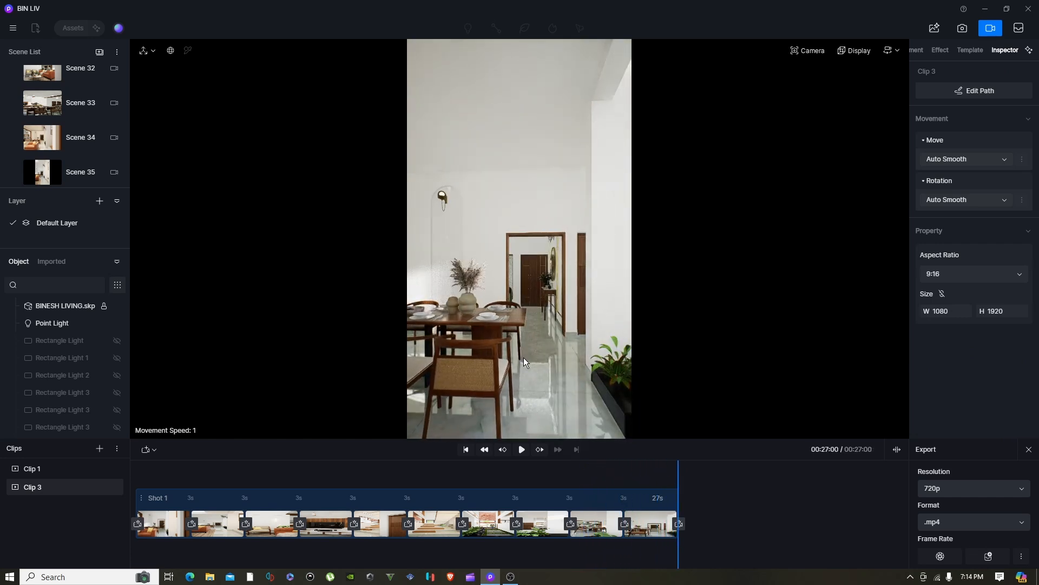
- Move the camera up to the wood-framed doorway of the next room, add it as the next view and check its motion
key("w")
right_click_drag(542, 332, 560, 323)
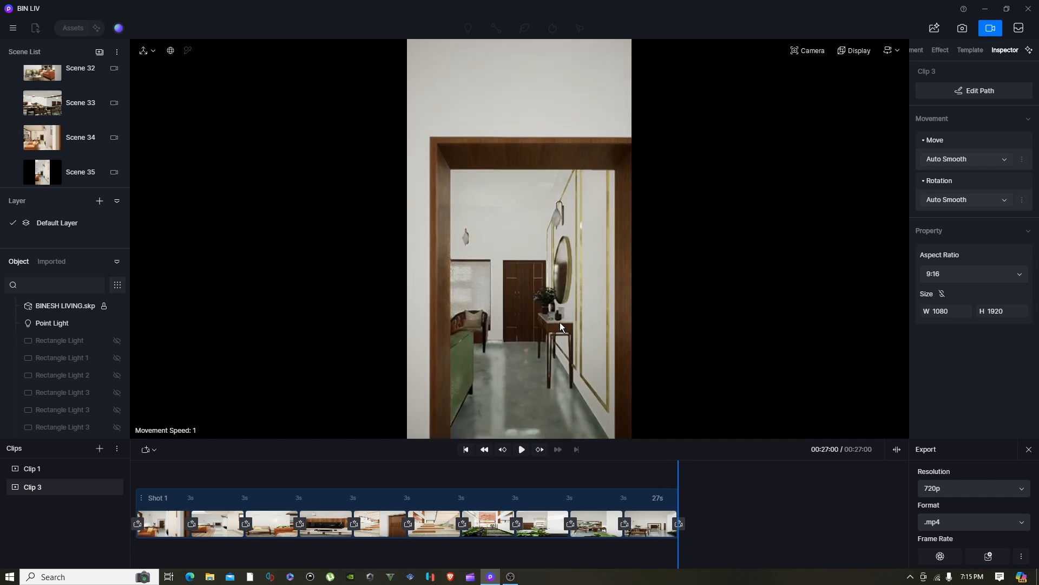
left_click(680, 523)
left_click_drag(652, 475, 731, 475)
key("w")
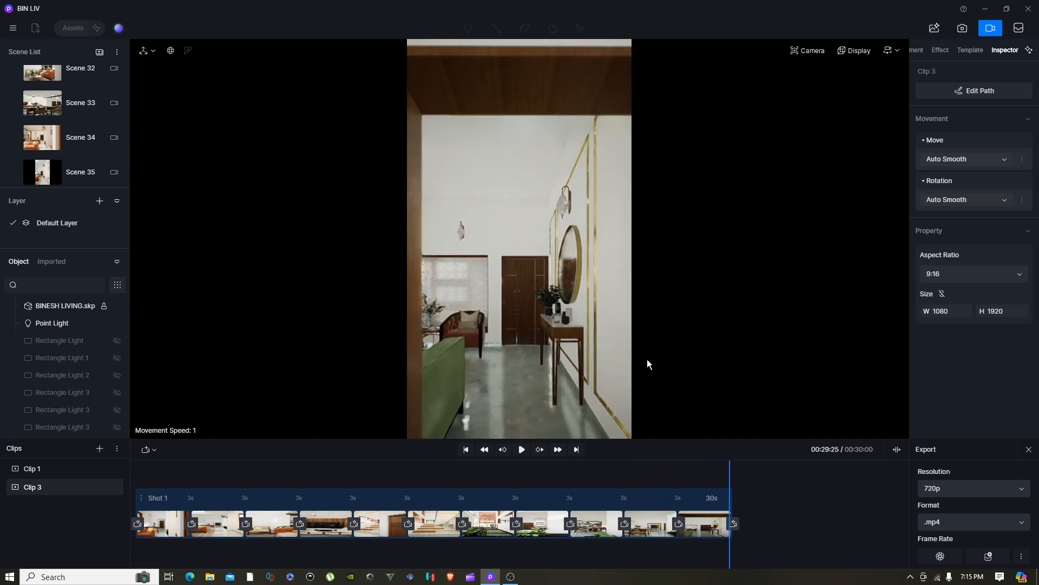
right_click_drag(638, 359, 286, 363)
key("s")
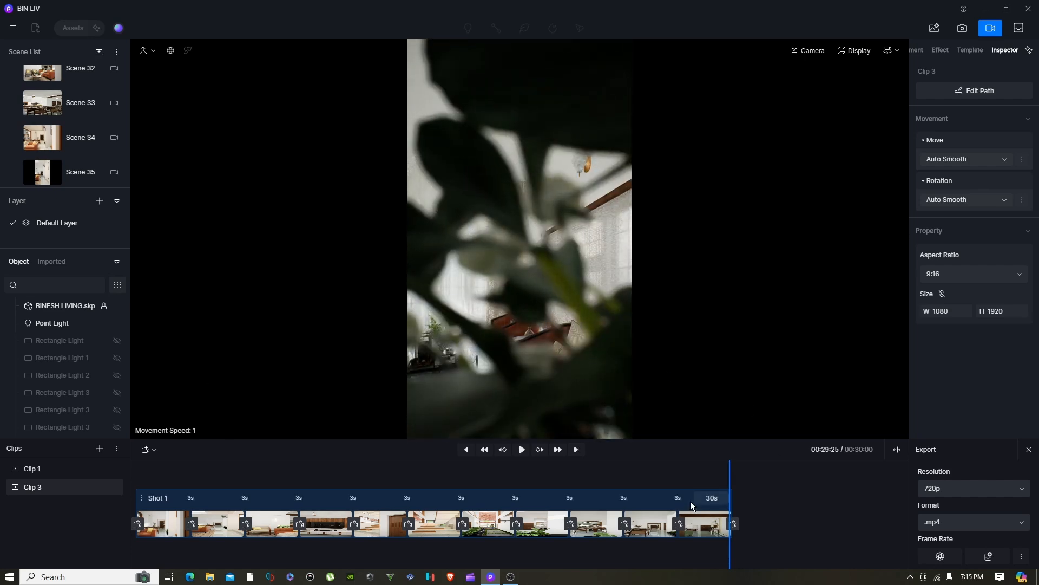
left_click(726, 476)
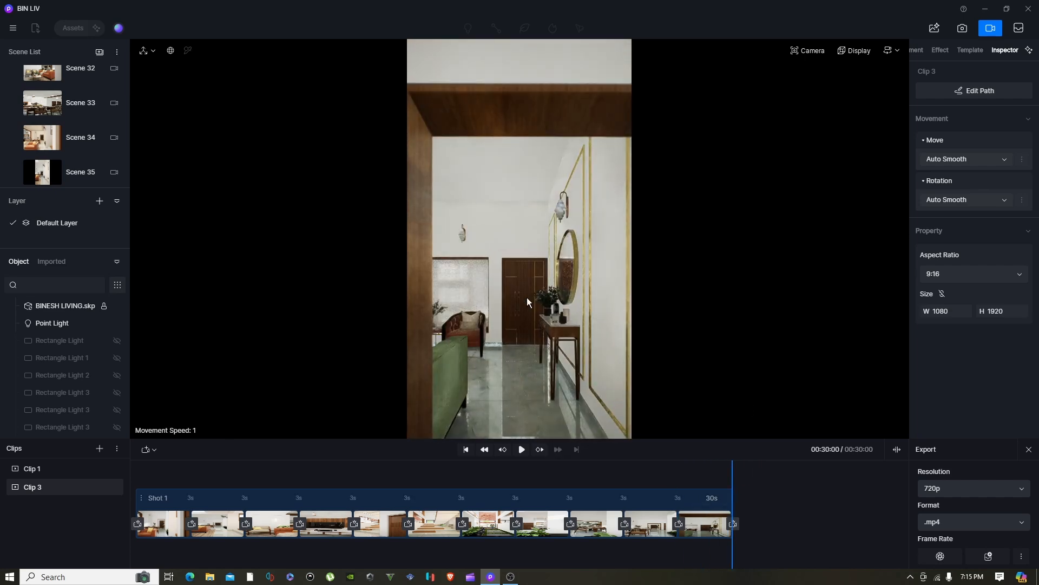
- Turn the camera to frame the green sofa and round coffee table, add it as the next view and review the playback
right_click_drag(732, 338, 290, 333)
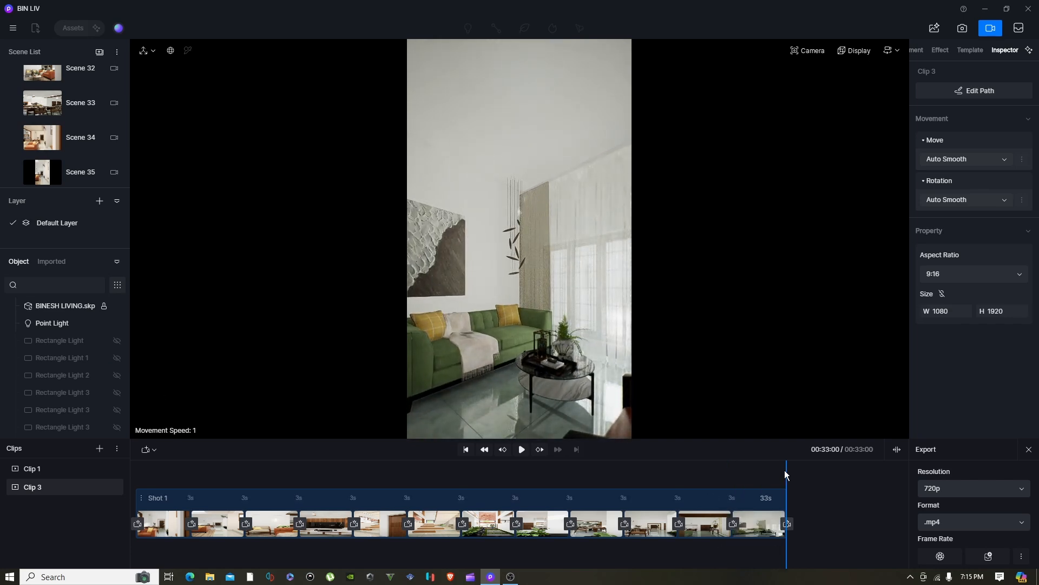
left_click_drag(784, 468, 676, 466)
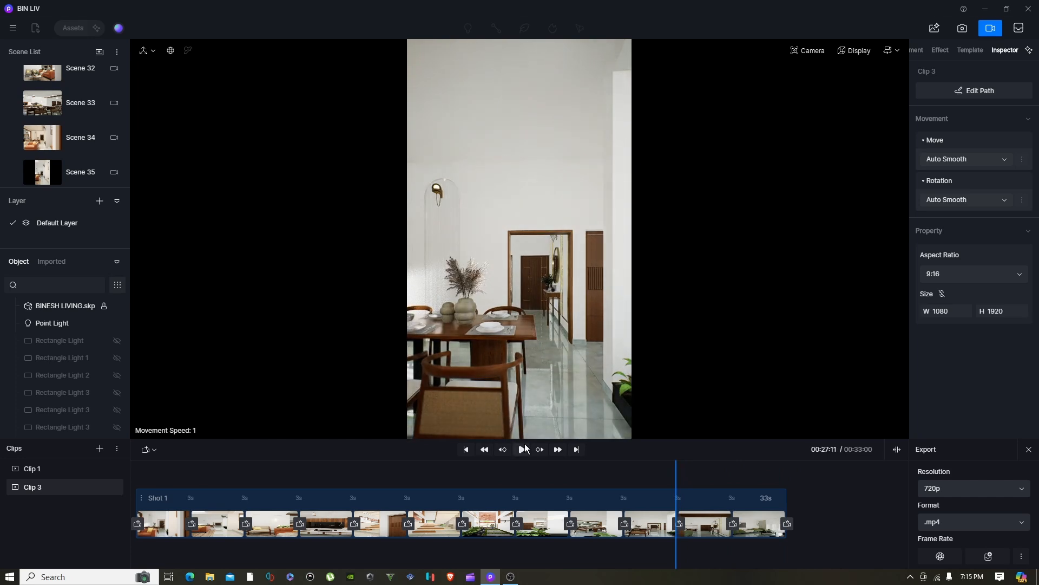
left_click(523, 447)
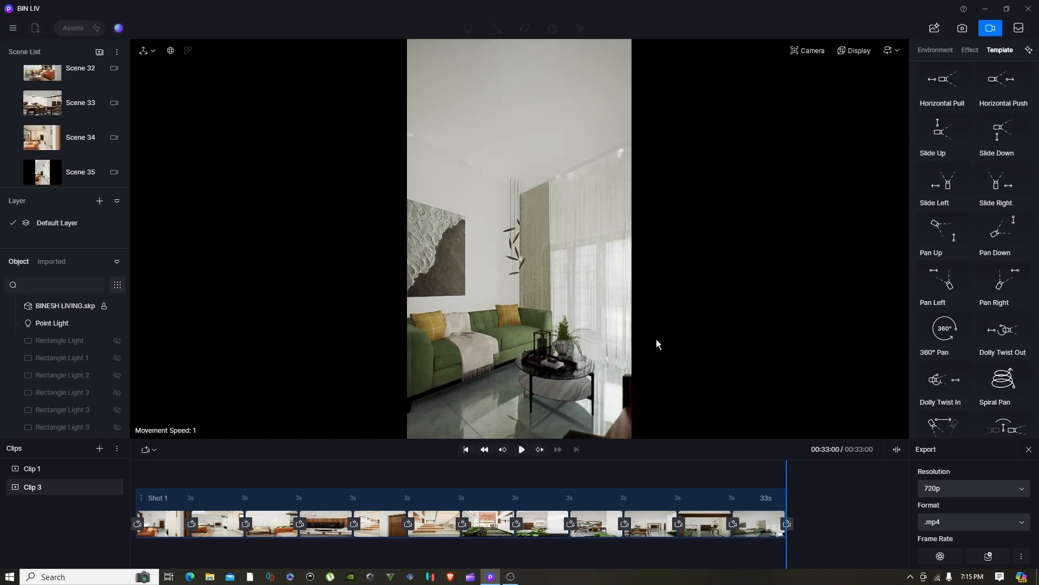
middle_click_drag(662, 336, 453, 336)
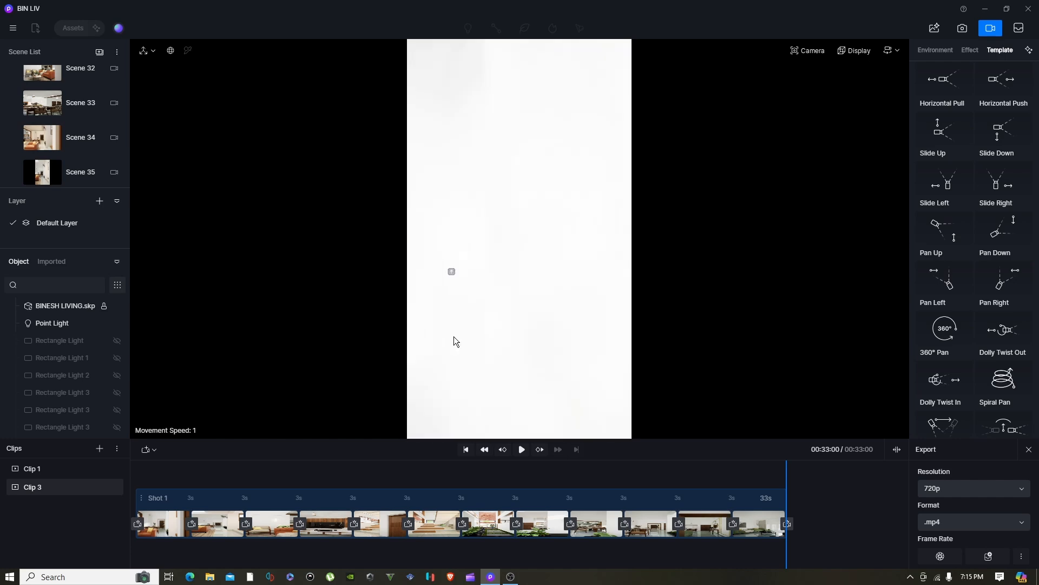
left_click(785, 483)
middle_click_drag(652, 361, 463, 360)
mouse_move(787, 477)
left_mouse_down()
mouse_move(750, 471)
mouse_move(801, 476)
left_mouse_up()
middle_click_drag(668, 311, 358, 300)
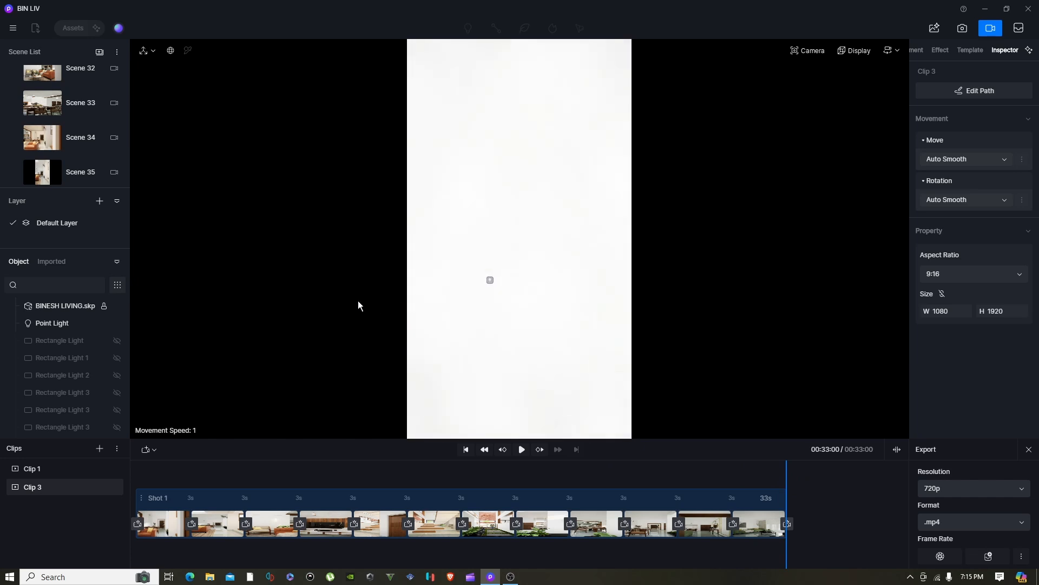
left_click_drag(786, 470, 838, 487)
middle_click_drag(687, 345, 109, 339)
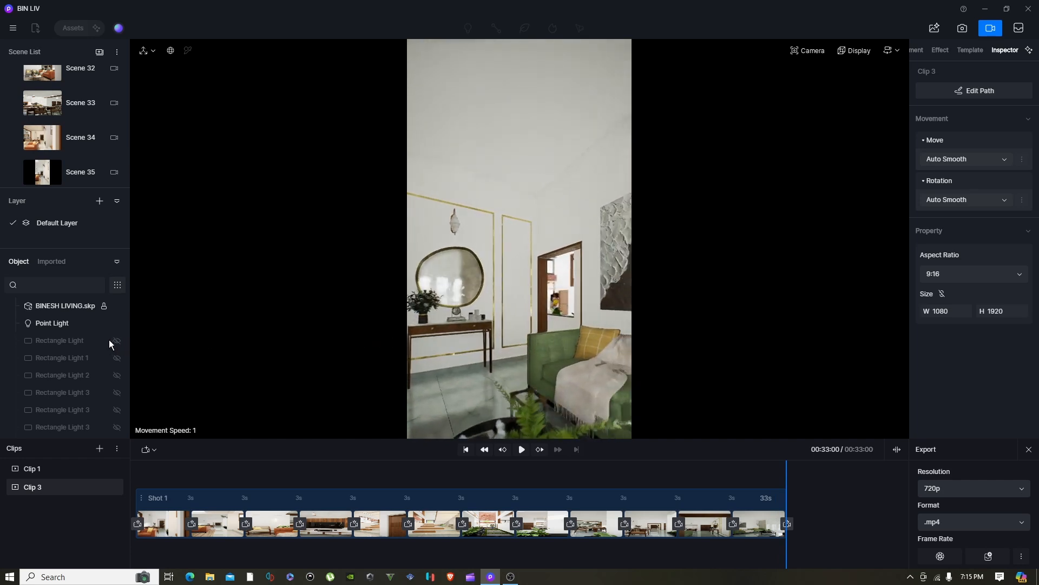
left_click(791, 528)
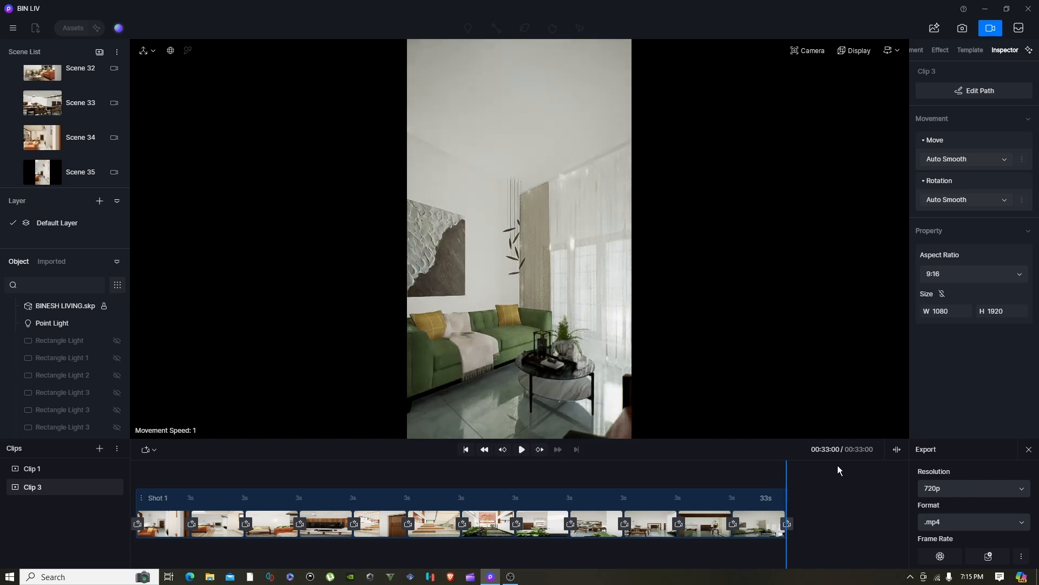
middle_click_drag(693, 339, 526, 330)
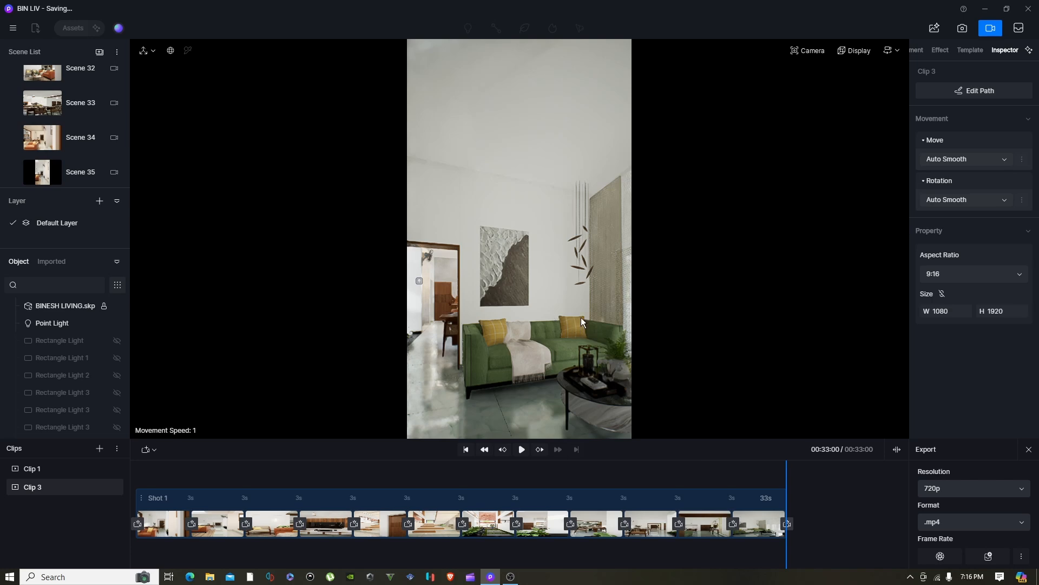
right_click_drag(610, 288, 592, 291)
- From the end of the clip, turn the camera to the mirror console and green sofa, and add it as the next view
mouse_move(787, 473)
left_mouse_down()
mouse_move(779, 471)
mouse_move(801, 471)
left_mouse_up()
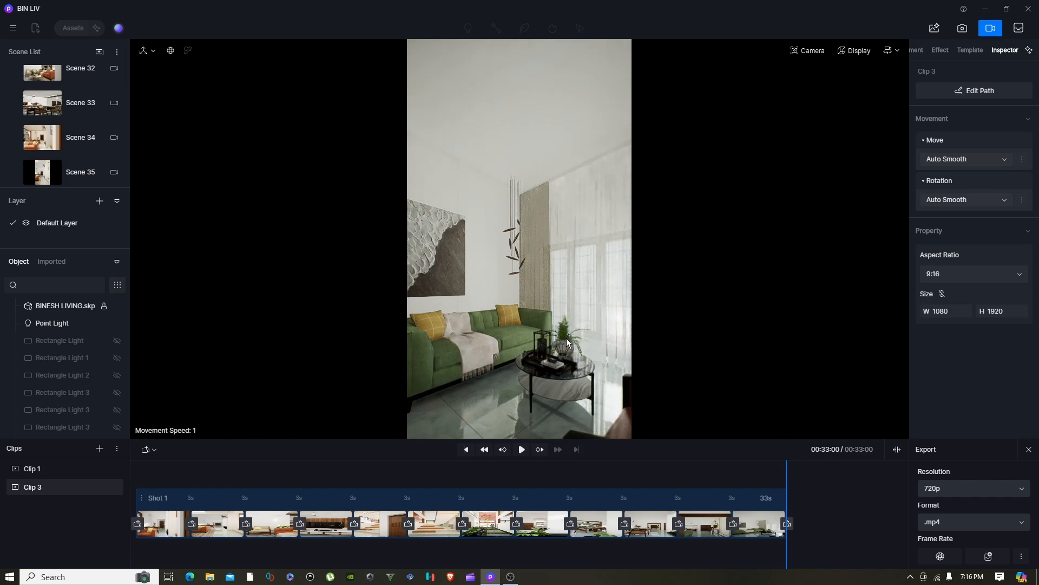
right_click_drag(546, 311, 2, 304)
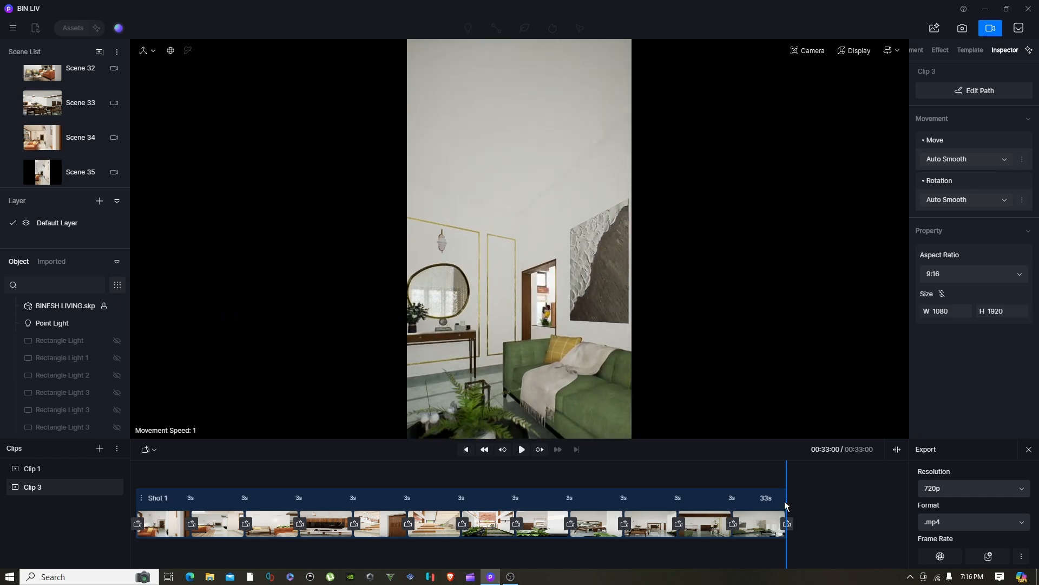
mouse_move(840, 472)
left_mouse_down()
mouse_move(733, 470)
mouse_move(851, 489)
left_mouse_up()
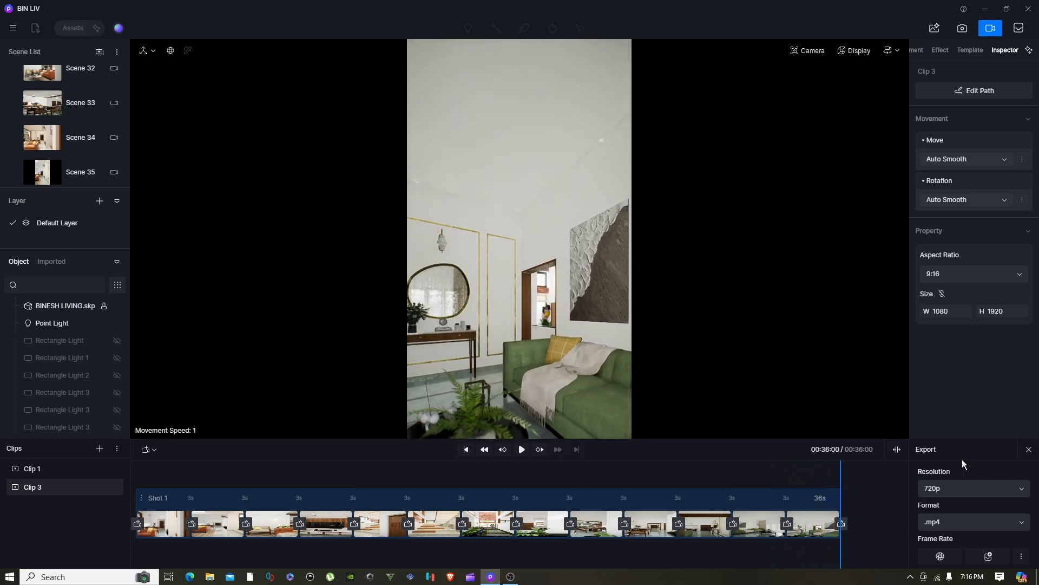
- Move the camera to the wood-framed doorway looking into the dining area, add it as the next view and review the playback
key("w")
right_click_drag(733, 323, 974, 348)
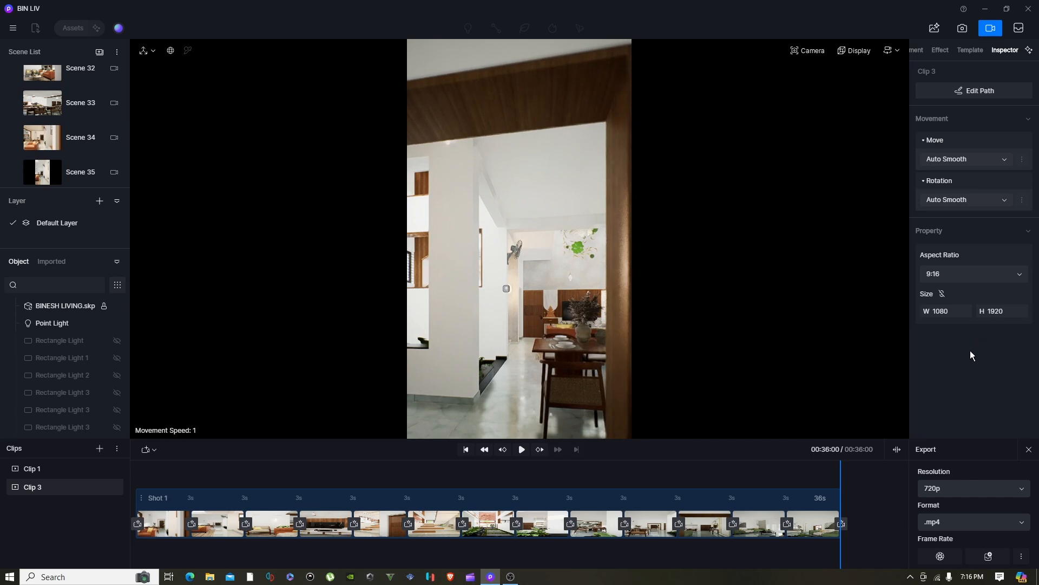
left_click_drag(884, 478, 826, 477)
left_click(520, 449)
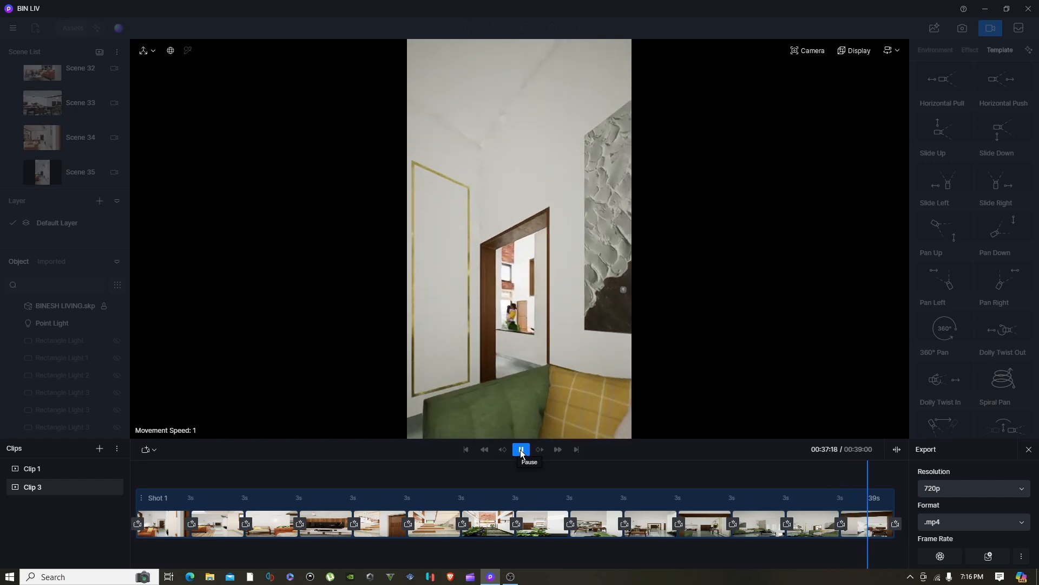
left_click(522, 450)
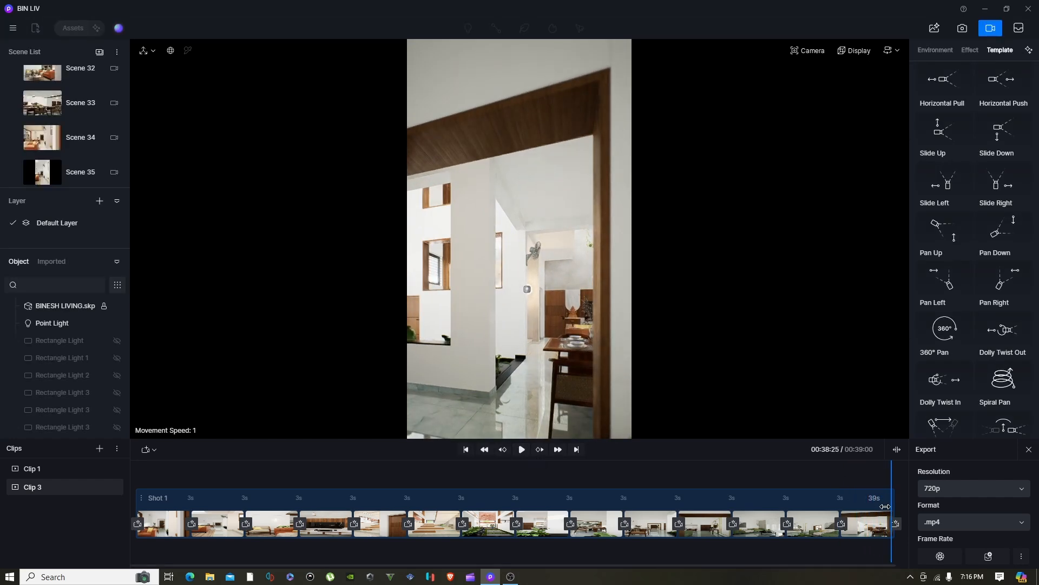
- Remove the last view, the one looking through the doorway into the dining area, from the clip
left_click_drag(891, 478, 836, 455)
left_click(862, 529)
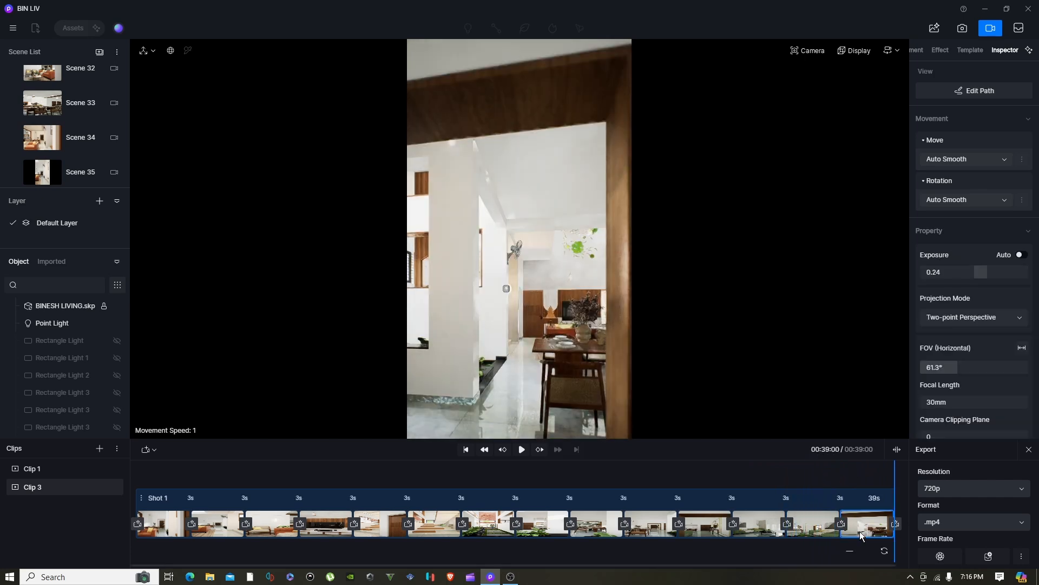
left_click(848, 553)
- Add a view squarely facing the mirror console, followed by one looking back through the wood-framed doorway to the dining area
mouse_move(838, 473)
left_mouse_down()
mouse_move(775, 460)
mouse_move(847, 462)
left_mouse_up()
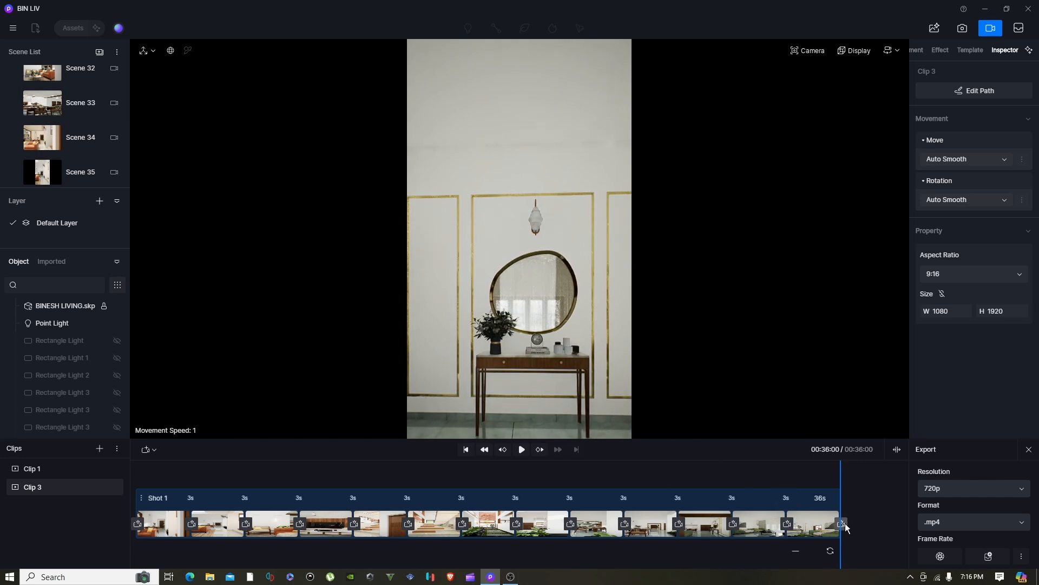
mouse_move(893, 475)
left_mouse_down()
mouse_move(788, 461)
mouse_move(898, 469)
left_mouse_up()
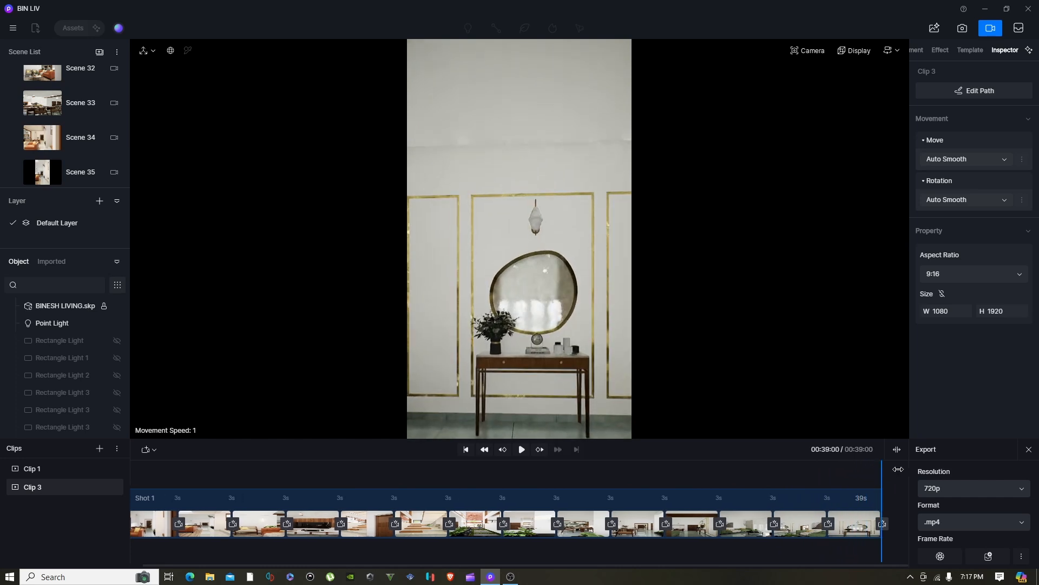
right_click_drag(566, 381, 941, 394)
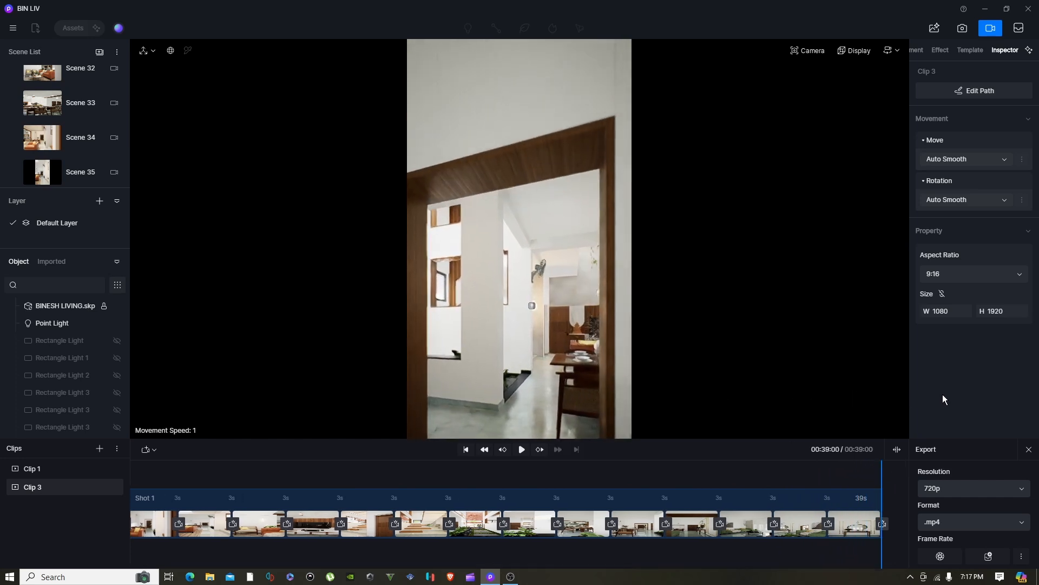
left_click(884, 523)
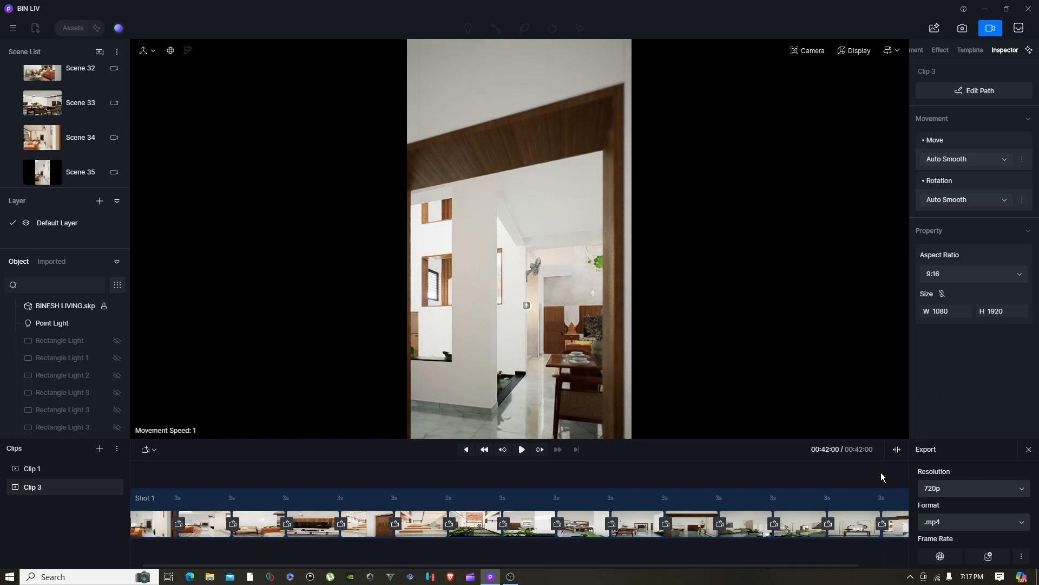
left_click_drag(809, 565, 865, 563)
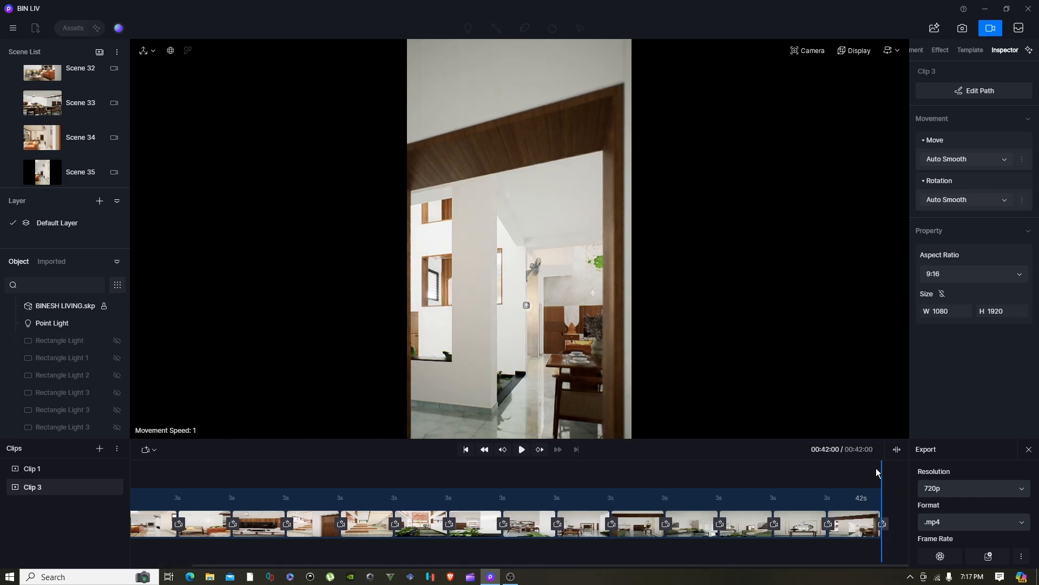
mouse_move(880, 475)
left_mouse_down()
mouse_move(807, 476)
mouse_move(887, 481)
left_mouse_up()
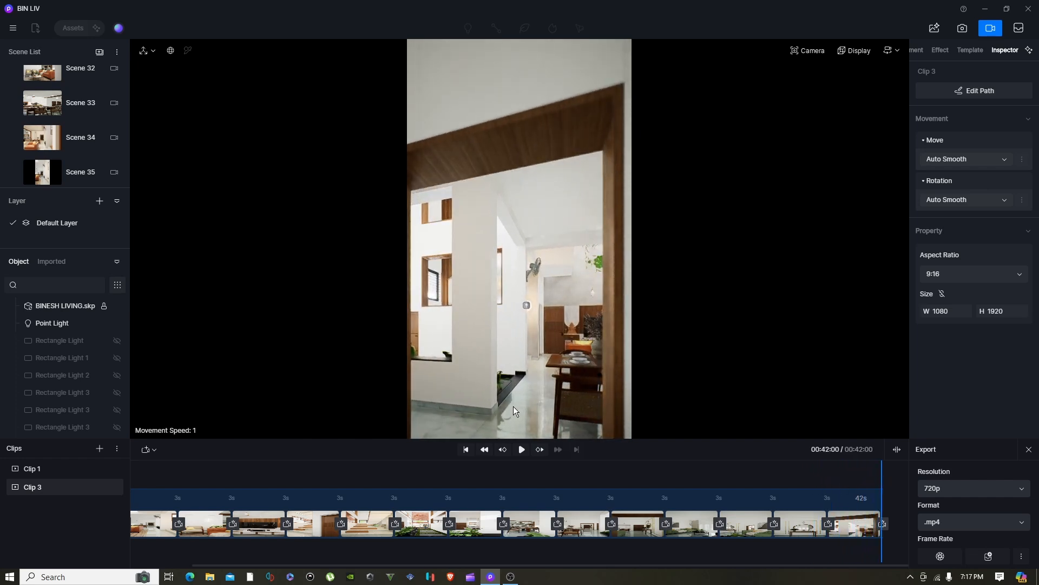
- Move through the doorway, turn the camera to the dining table with the kitchen beyond, and add it as the next view
key("w")
right_click_drag(517, 332, 761, 344)
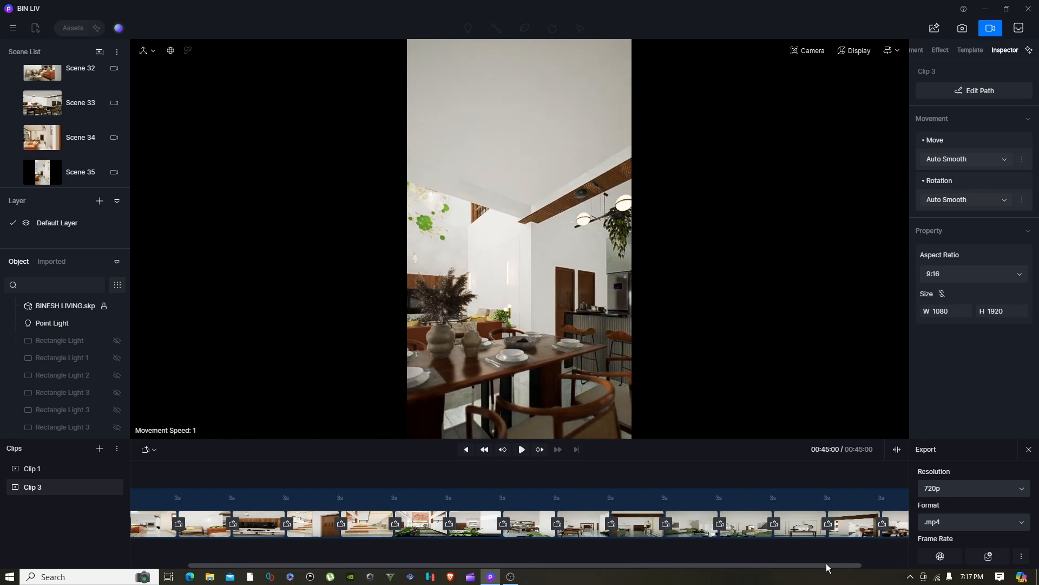
left_click_drag(827, 565, 950, 555)
mouse_move(882, 463)
left_mouse_down()
mouse_move(810, 463)
mouse_move(893, 464)
left_mouse_up()
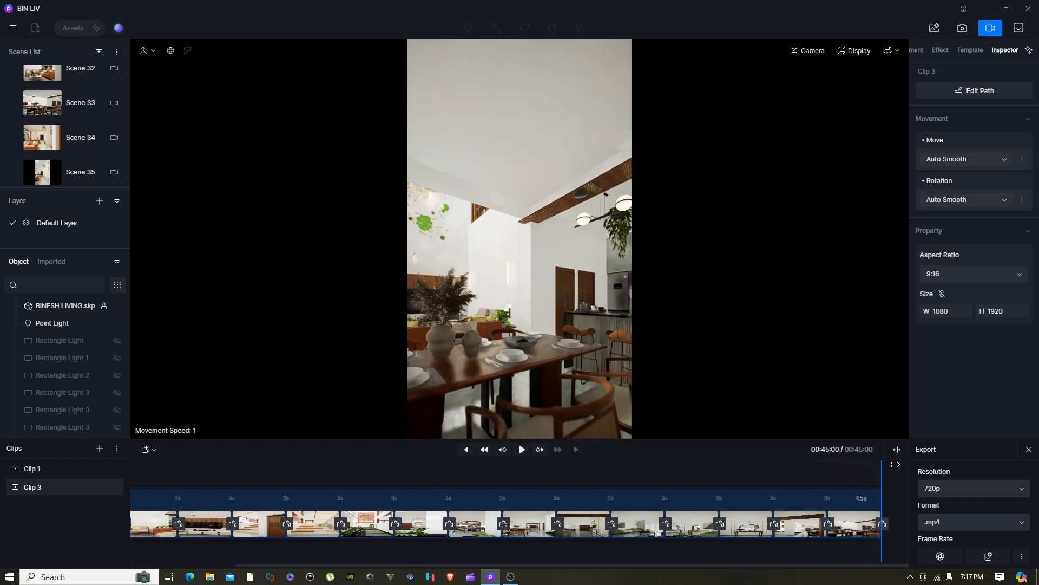
- Turn the camera to face the kitchen breakfast counter, bar stools and hanging plant, and add it as the next view
right_click_drag(557, 353, 778, 362)
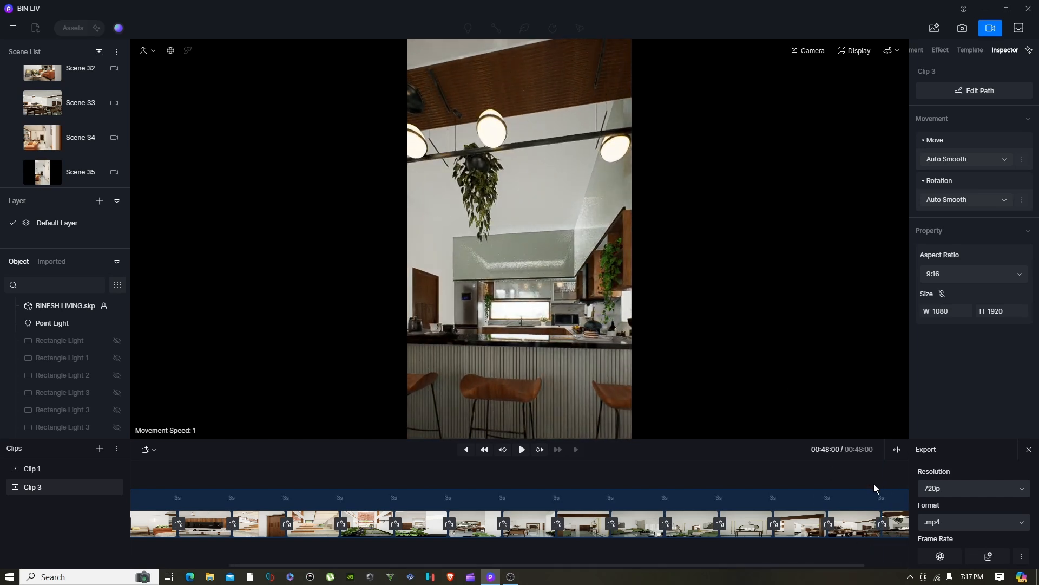
left_click_drag(868, 566, 909, 565)
mouse_move(881, 476)
left_mouse_down()
mouse_move(812, 476)
mouse_move(889, 480)
left_mouse_up()
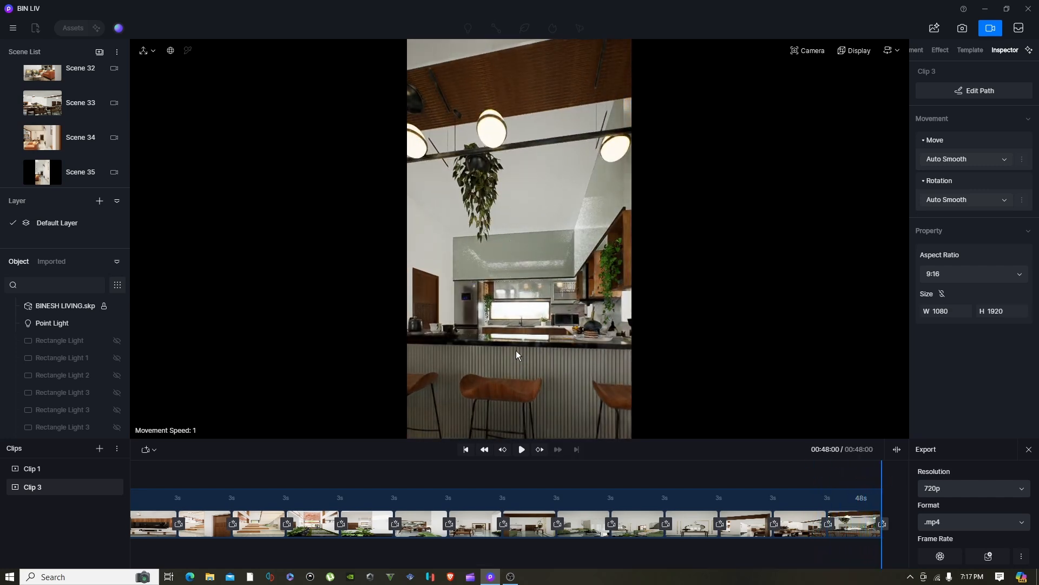
- Move the camera past the counter into the kitchen, facing the sink window and wooden cabinets, and add it as the next view
key("w")
right_click_drag(521, 347, 563, 348)
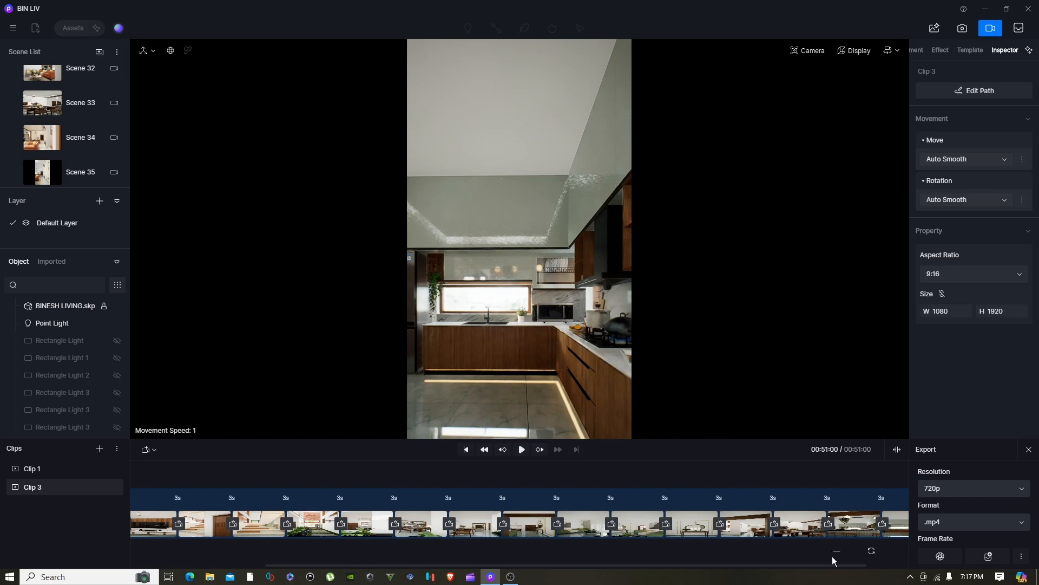
left_click_drag(835, 566, 892, 563)
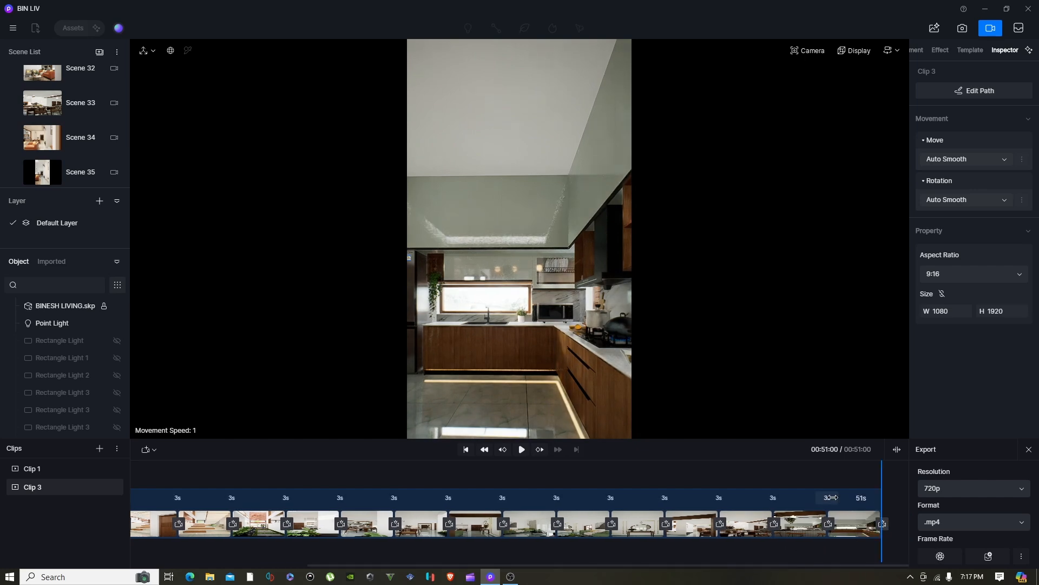
mouse_move(881, 479)
left_mouse_down()
mouse_move(810, 469)
mouse_move(893, 472)
left_mouse_up()
- Turn the camera to the kitchen corner with the cooktop and range hood, and add it as the next view
middle_click_drag(495, 356, 801, 353)
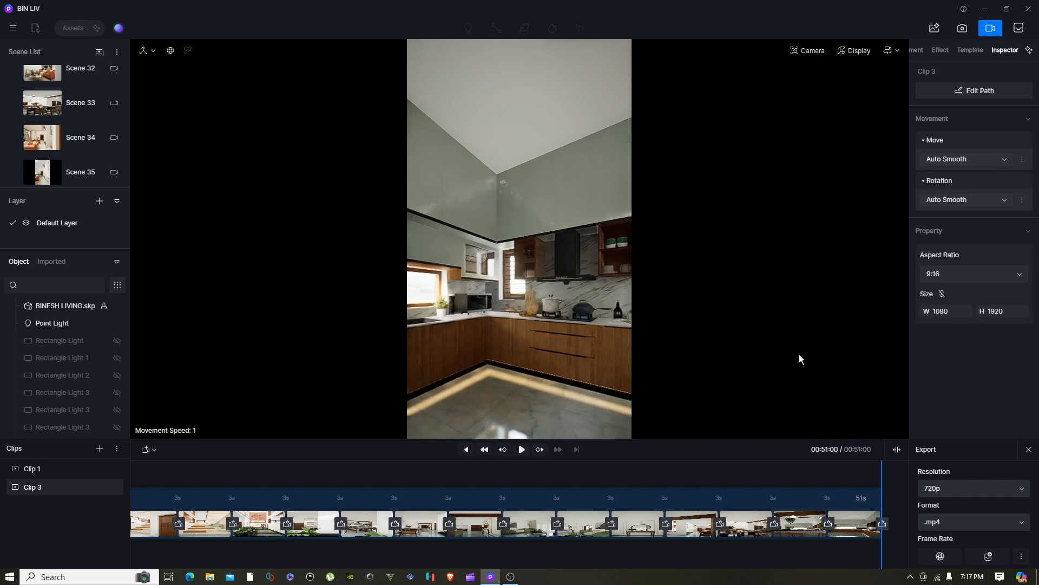
left_click(883, 525)
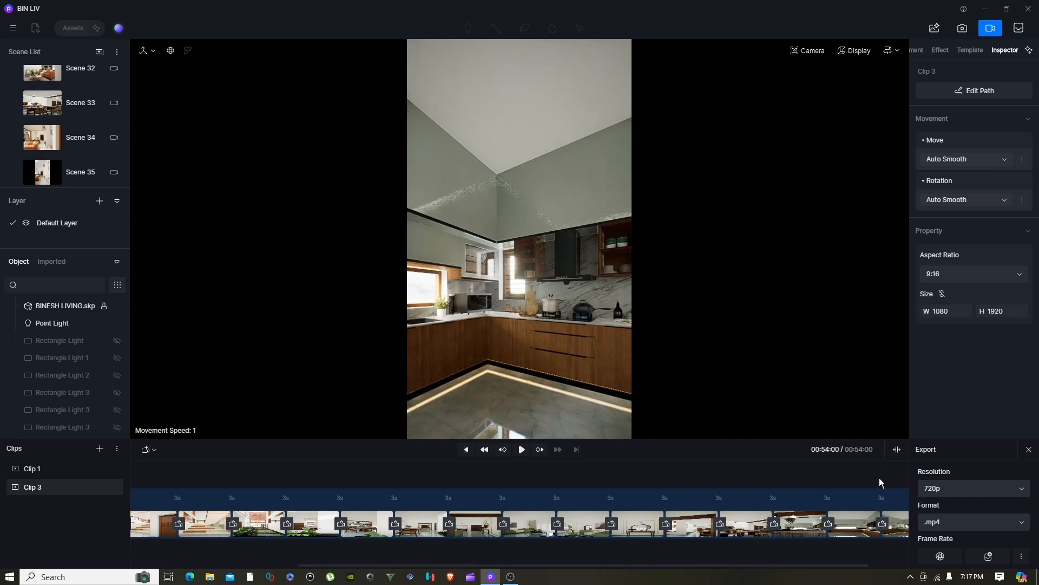
left_click_drag(841, 562, 877, 563)
mouse_move(879, 476)
left_mouse_down()
mouse_move(803, 477)
mouse_move(883, 480)
left_mouse_up()
- Turn the camera past the cooktop to the counter corner opening onto the dining area, and add it as the next view
right_click_drag(480, 370, 892, 369)
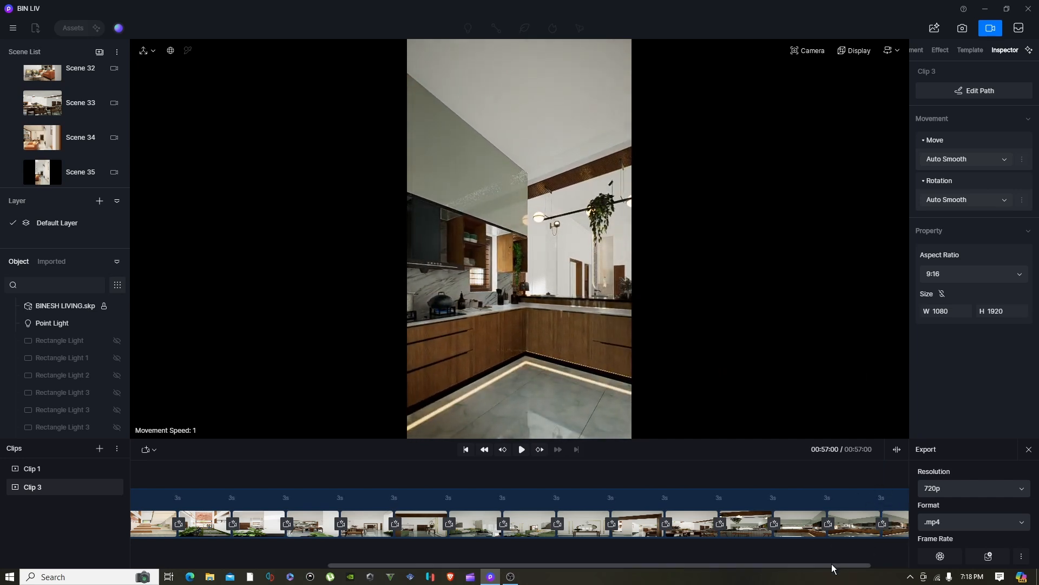
left_click_drag(832, 564, 907, 566)
mouse_move(883, 479)
left_mouse_down()
mouse_move(779, 465)
mouse_move(882, 461)
left_mouse_up()
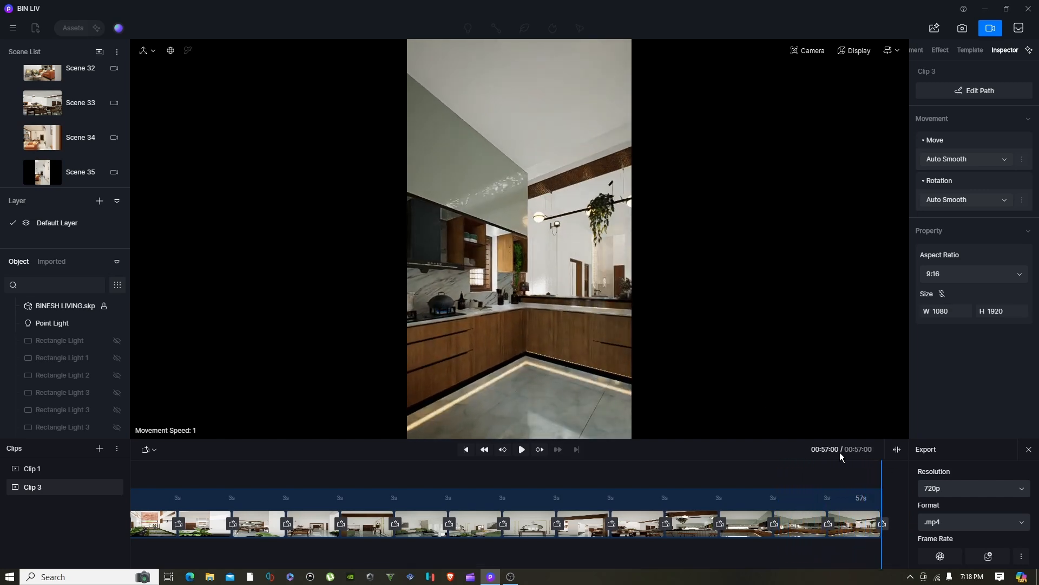
- Move the camera toward the kitchen exit, facing the living room sofa and stairs past the counter, and add it as the next view
key("w")
right_click_drag(540, 325, 777, 328)
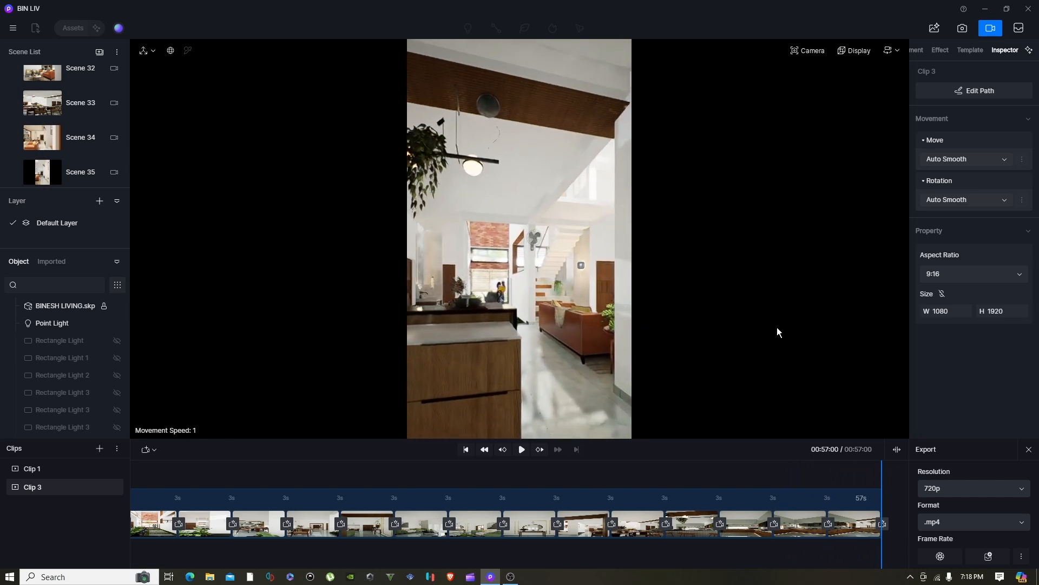
left_click(882, 524)
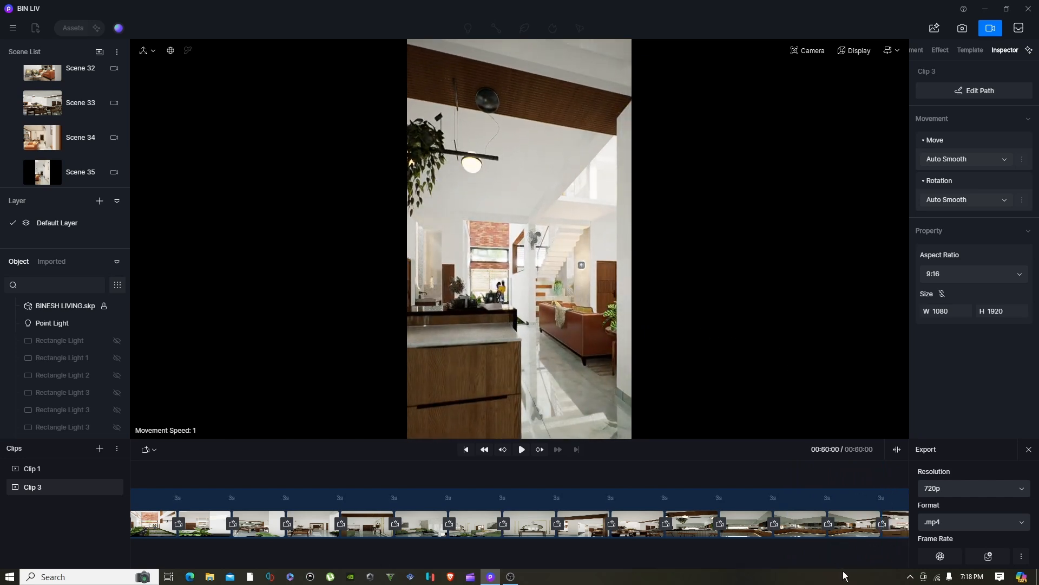
left_click_drag(856, 565, 927, 551)
left_click_drag(870, 472, 898, 475)
- Move the camera into the living room to frame the leather sofa with the staircase behind, and add it as the next view
key("w")
right_click_drag(446, 333, 586, 336)
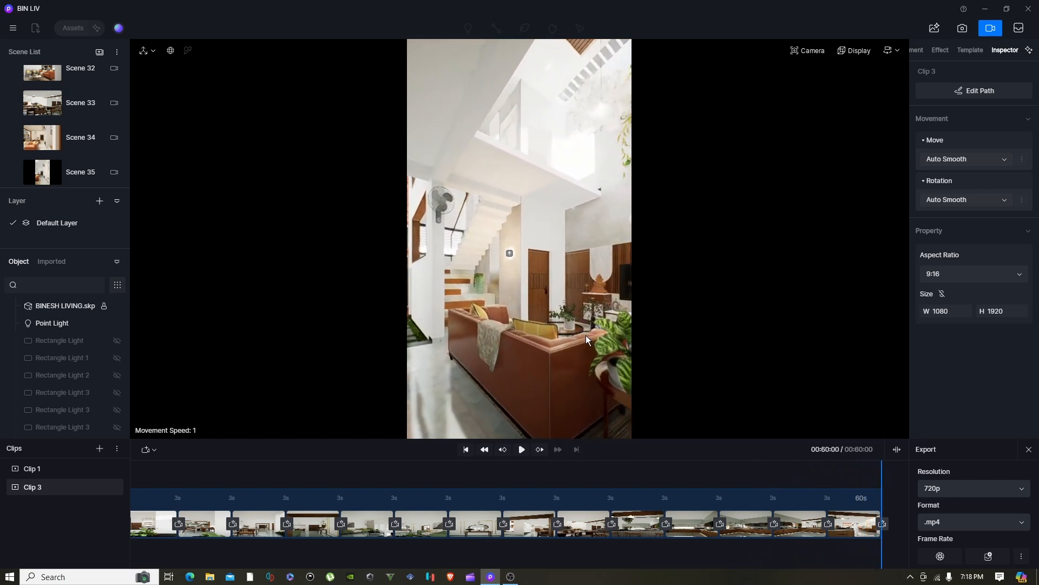
left_click(883, 523)
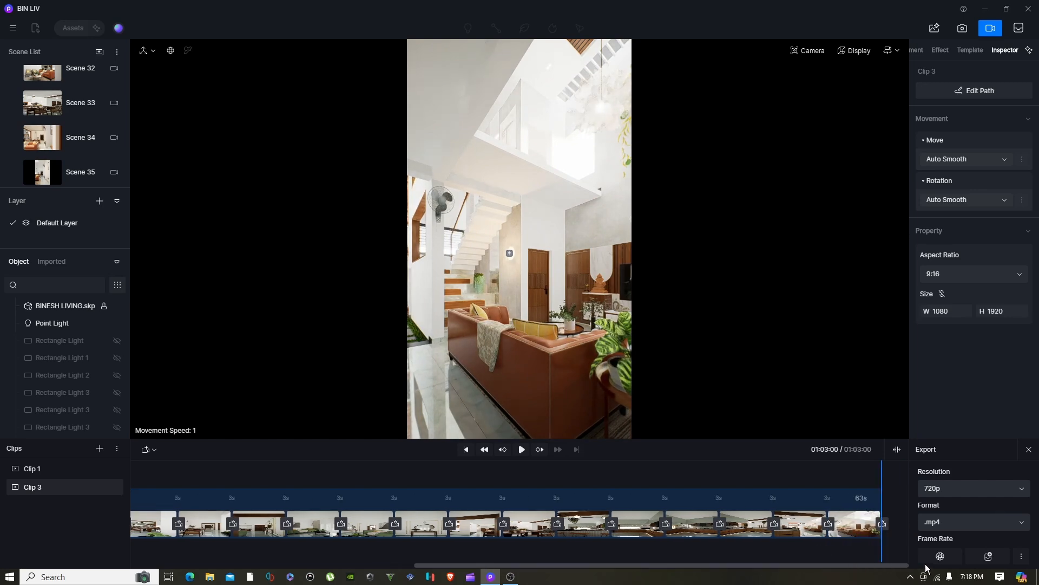
- Move the camera over the leather sofa to face the TV wall and coffee tables, and add it as the next view
mouse_move(883, 470)
left_mouse_down()
mouse_move(760, 470)
mouse_move(883, 470)
left_mouse_up()
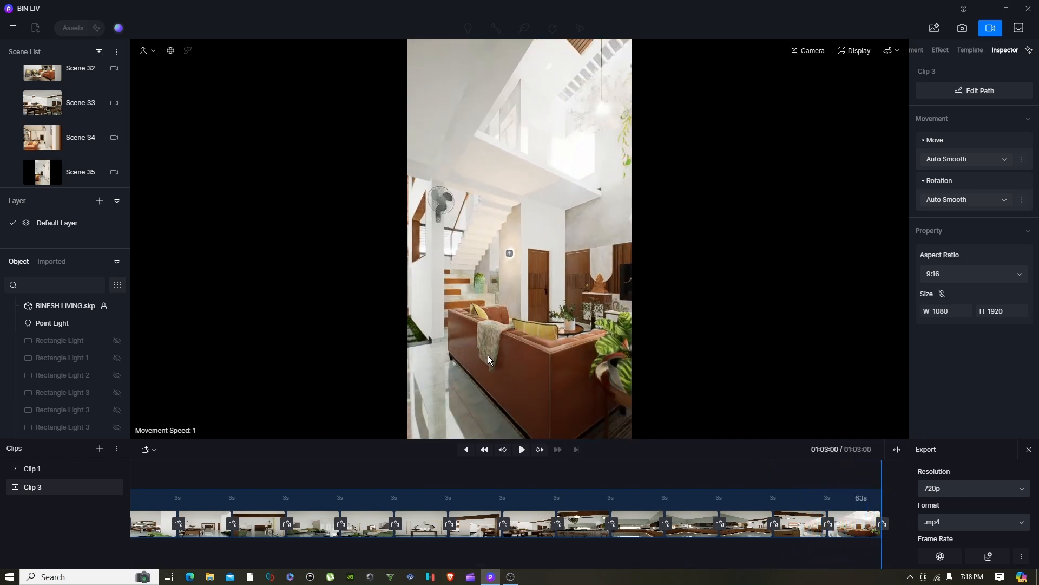
right_click_drag(529, 336, 804, 339)
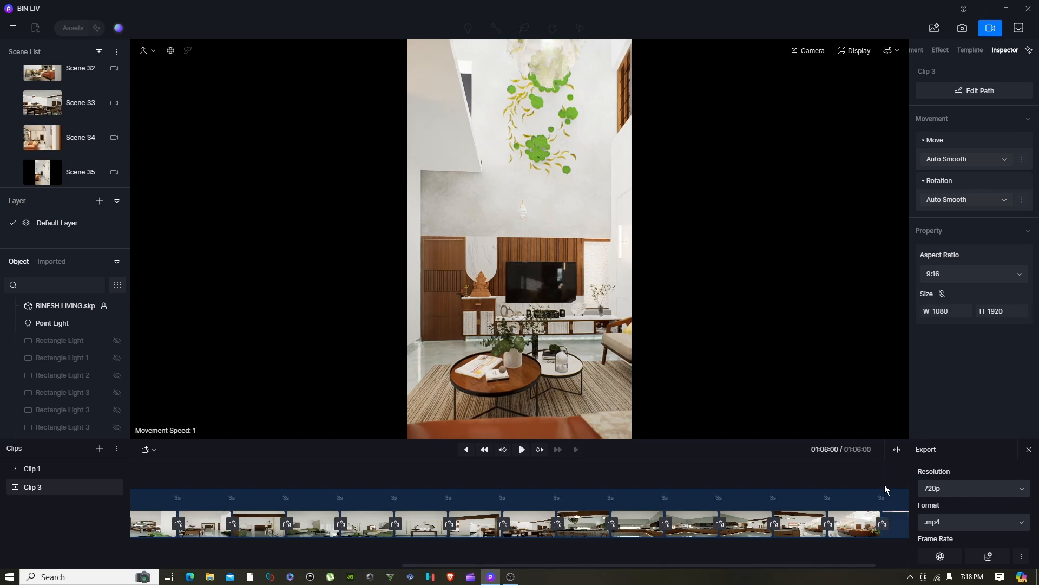
left_click_drag(852, 567, 909, 561)
mouse_move(881, 467)
left_mouse_down()
mouse_move(789, 465)
mouse_move(891, 462)
left_mouse_up()
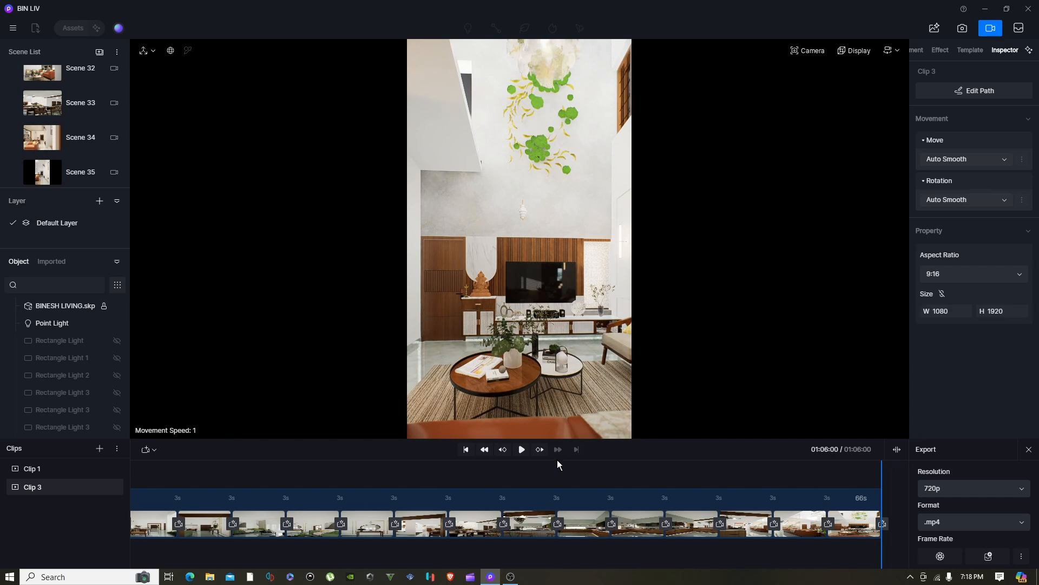
- Play the whole walkthrough clip from the beginning to review the camera path
left_click(466, 450)
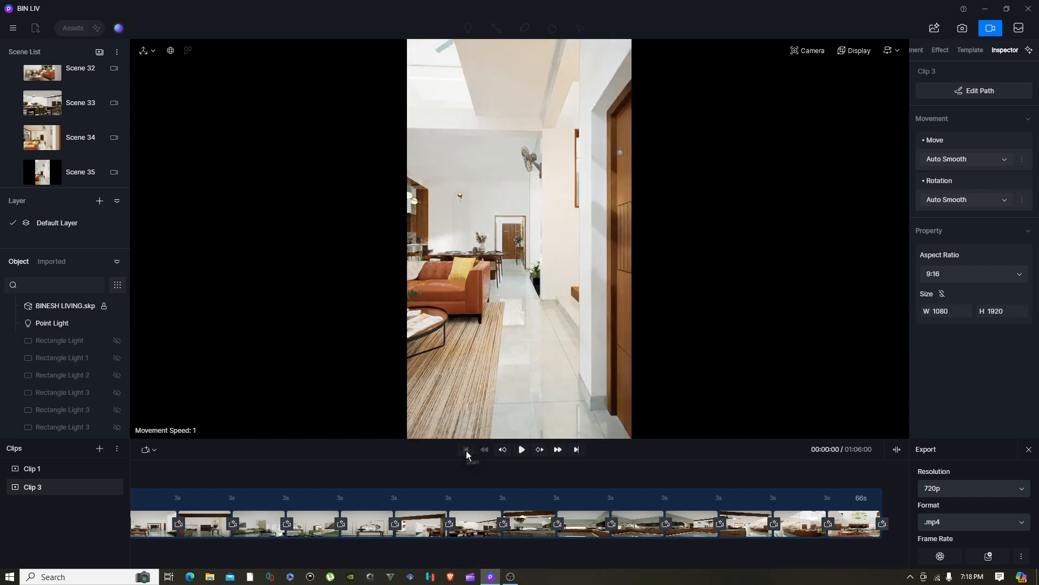
left_click(519, 449)
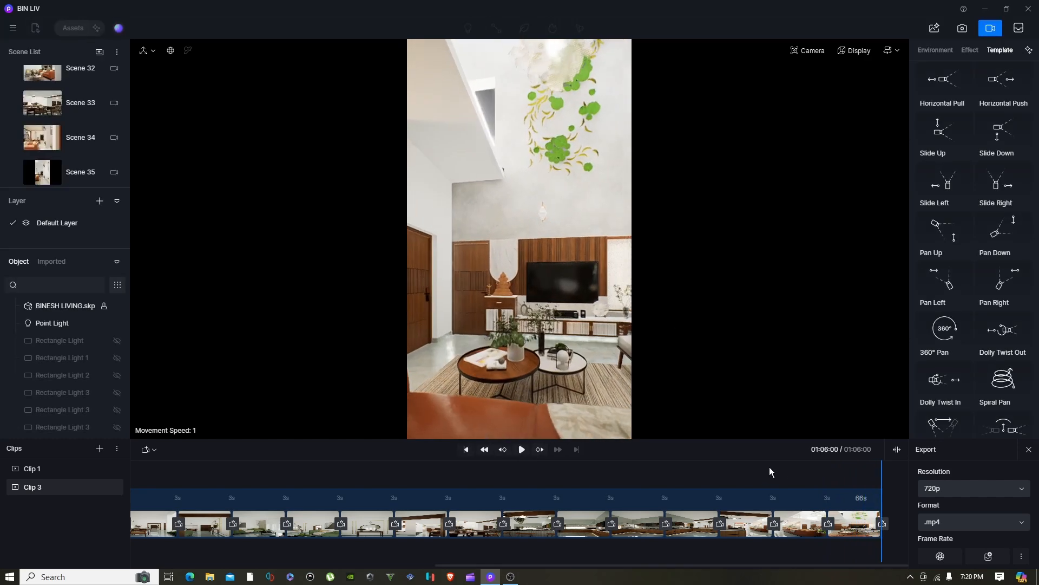
- Set the clip's total duration to 40 s and play part of it to check the pace
double_click(863, 497)
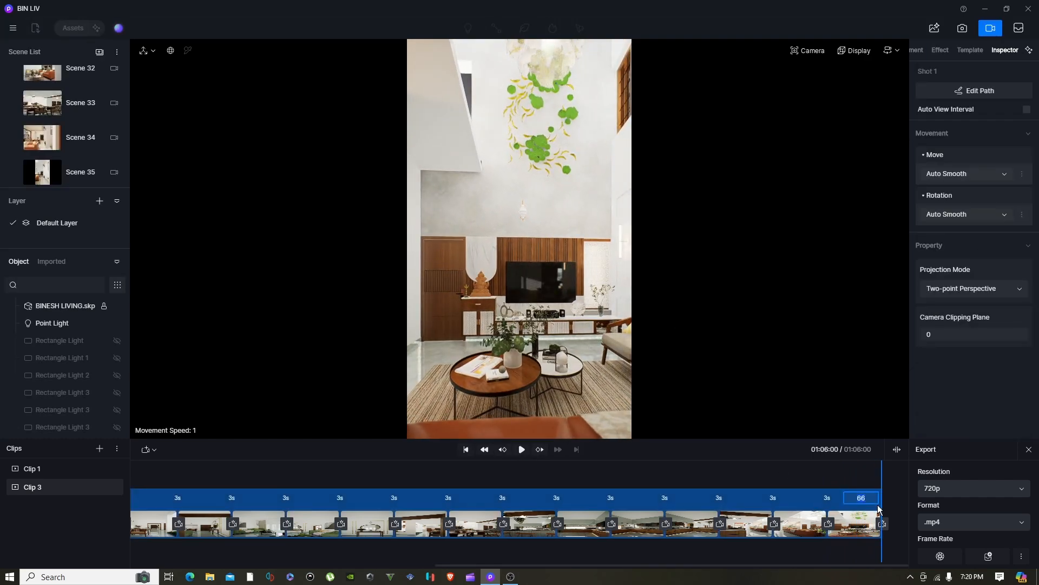
type("40s")
key("Return")
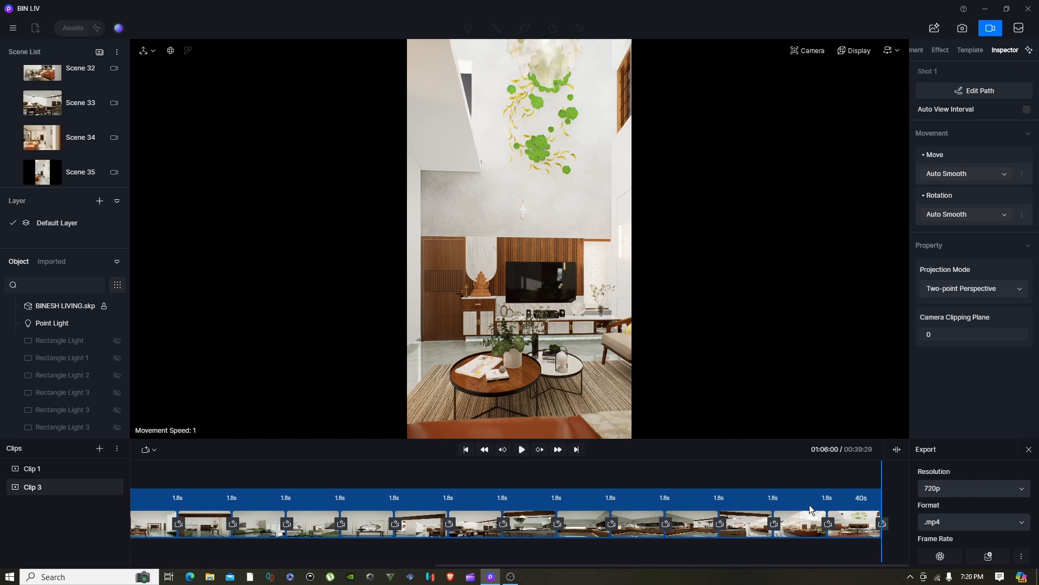
left_click(522, 449)
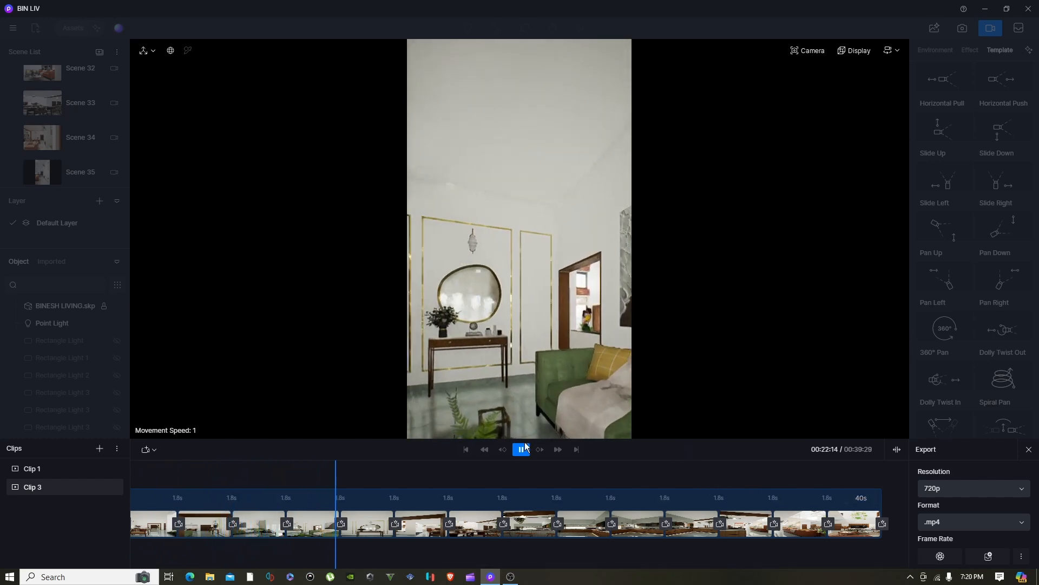
left_click(525, 444)
- Set the clip's total duration to 63 s, return to its start, and set the export to 1080p at 60 fps
left_click(860, 497)
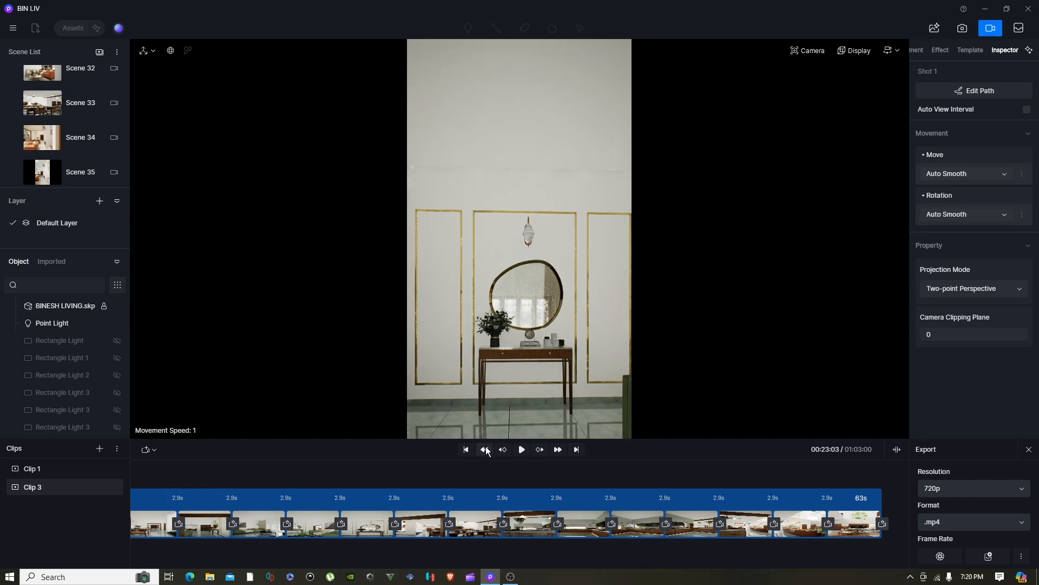
left_click(465, 449)
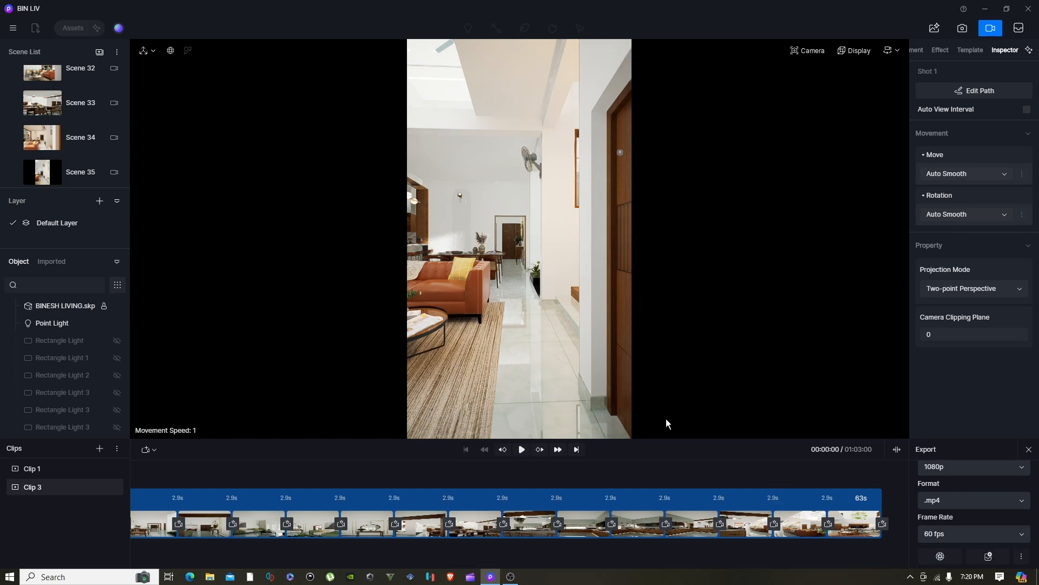
left_click(508, 577)
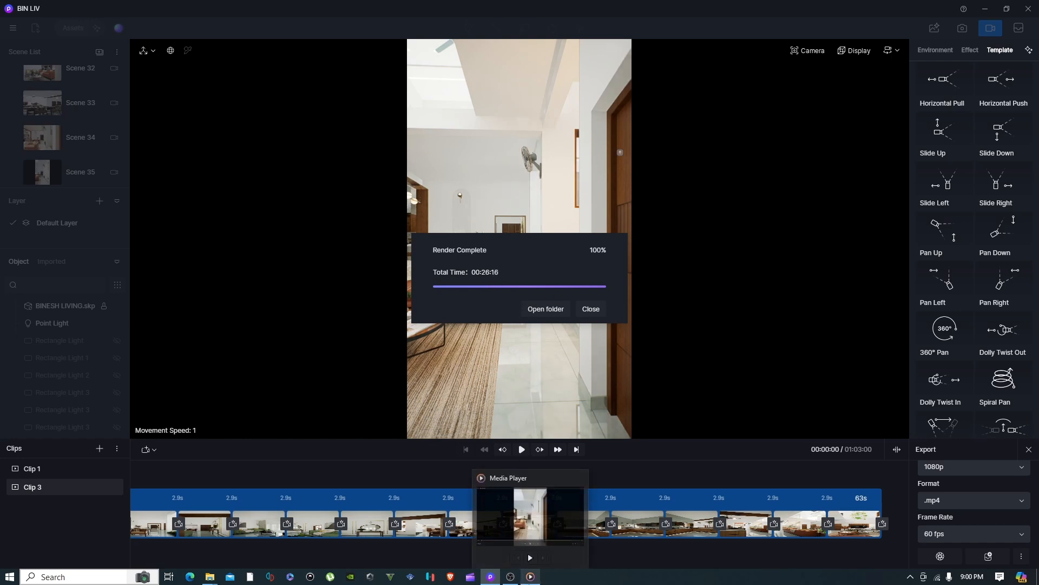
- View the rendered Clip 3 in Media Player, then return to D5 Render and dismiss the render completion message
left_click(531, 575)
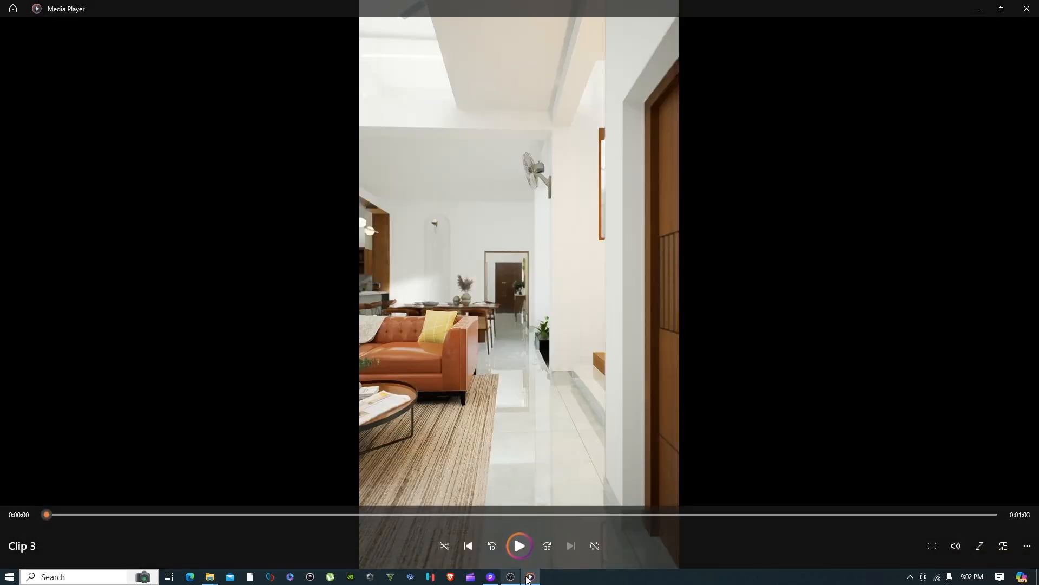
left_click(494, 577)
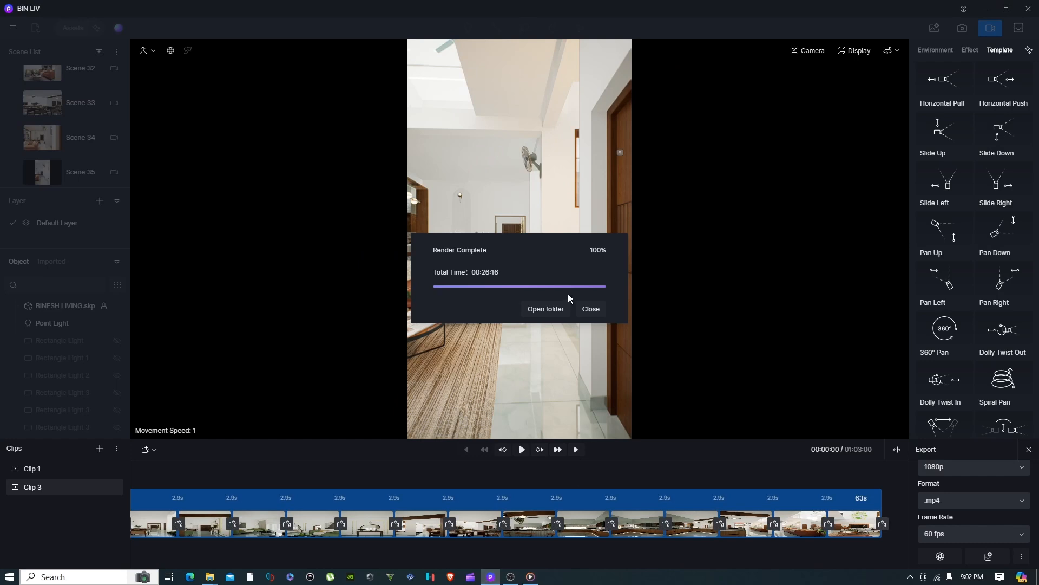
left_click(588, 312)
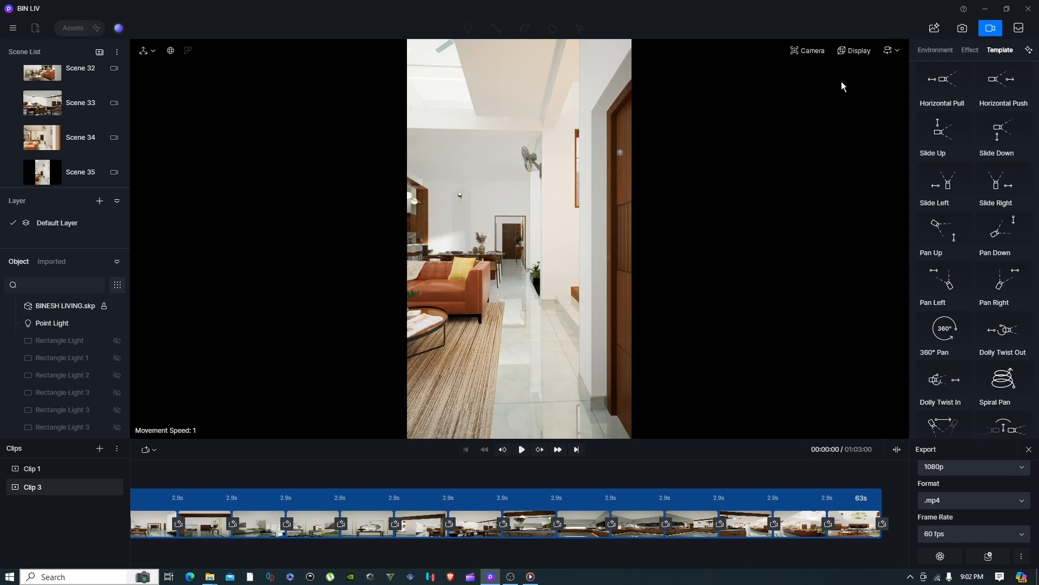
- Review the navigation settings and the camera's exposure, lens and depth of field settings
left_click(894, 52)
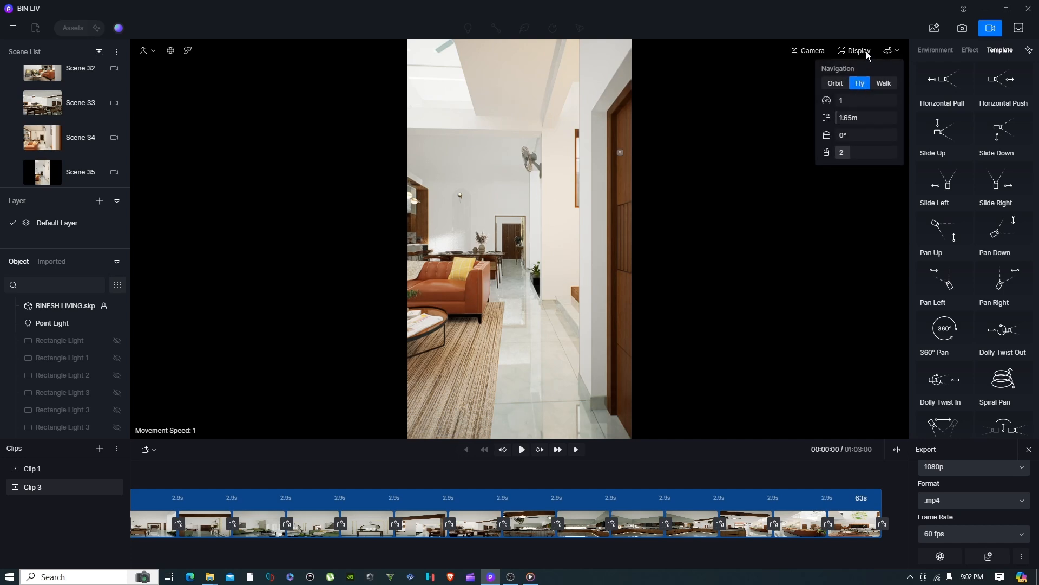
left_click(816, 52)
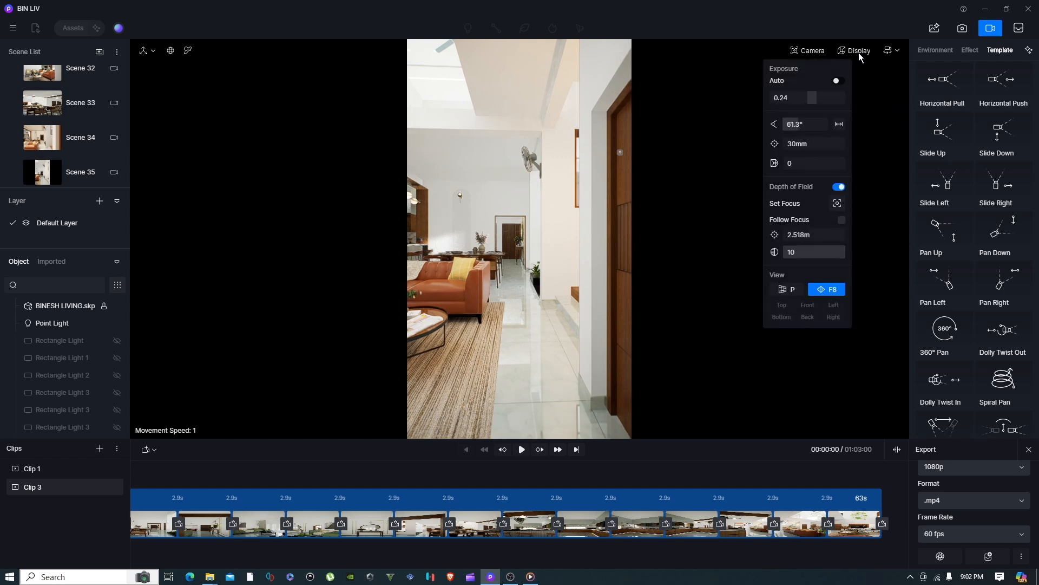
left_click(819, 49)
- Fly the camera through the interior to view the kitchen and the living room from behind the sofa
scroll(559, 223, "up", 5)
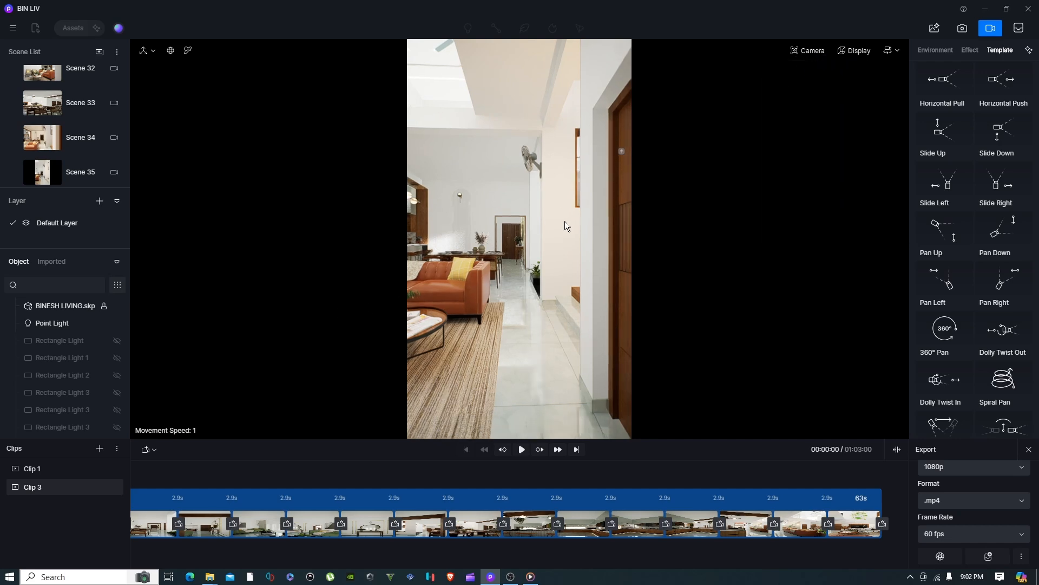
right_click_drag(547, 222, 421, 228)
right_click_drag(669, 235, 511, 229)
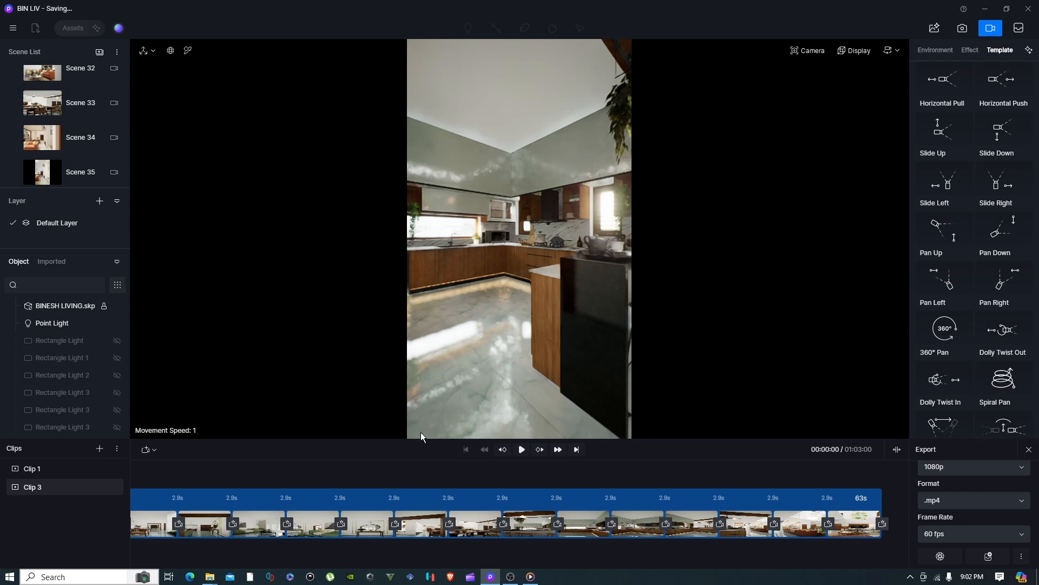
right_click_drag(492, 379, 508, 405)
right_click_drag(562, 339, 454, 218)
key("w")
key("w")
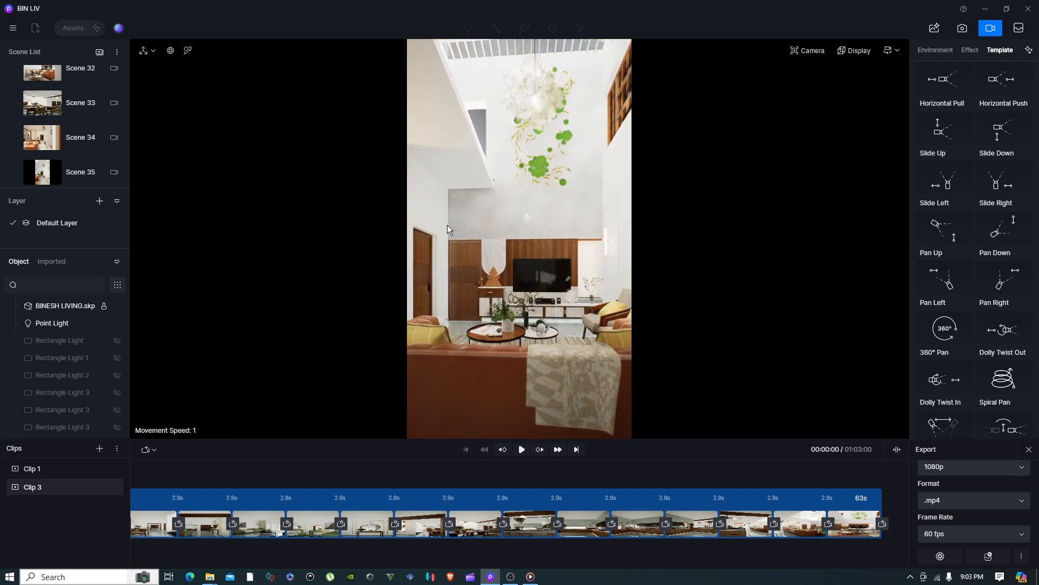